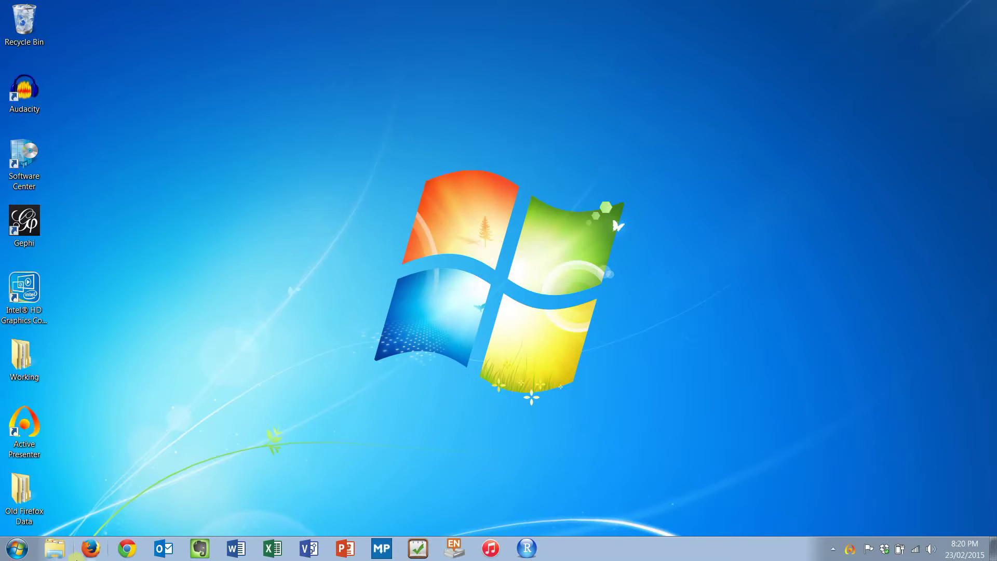
Step: Launch Firefox from the Windows taskbar
{"action": "left_click", "coordinate": [92, 553]}
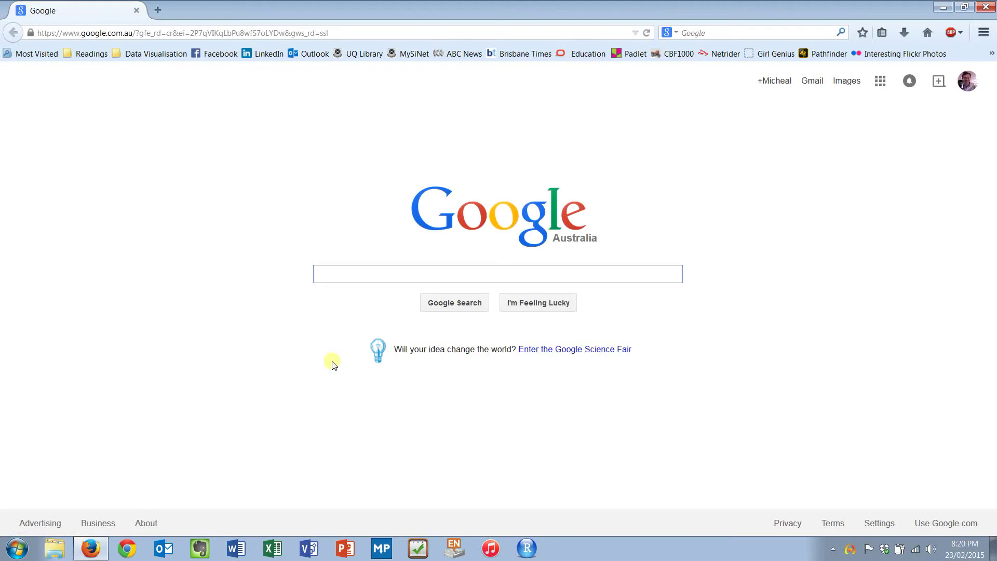
Step: Search Google for 'open datasets' and open the 'Data | Queensland Government' result
{"action": "type", "text": "open datasets"}
{"action": "key", "text": "Return"}
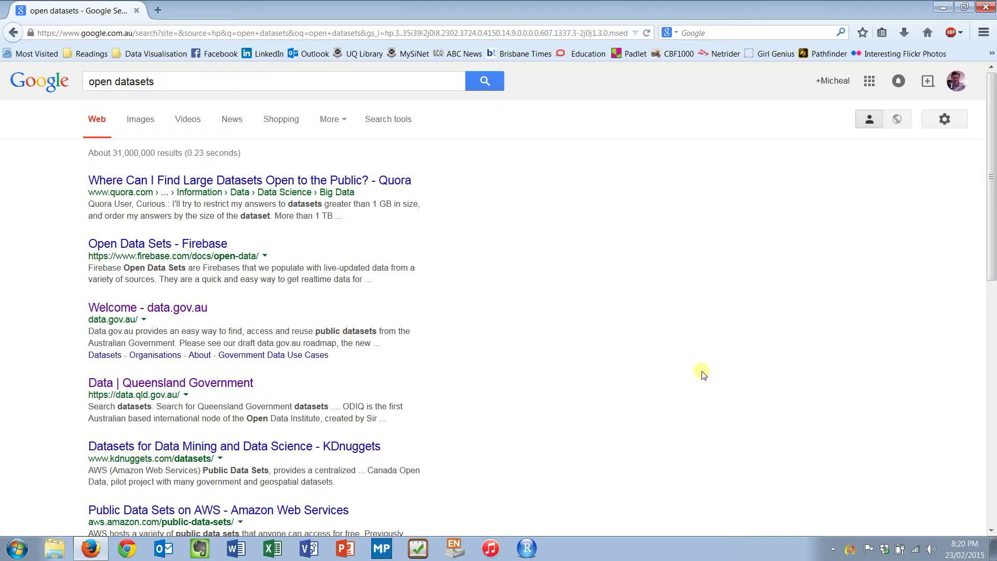
{"action": "left_click", "coordinate": [193, 385]}
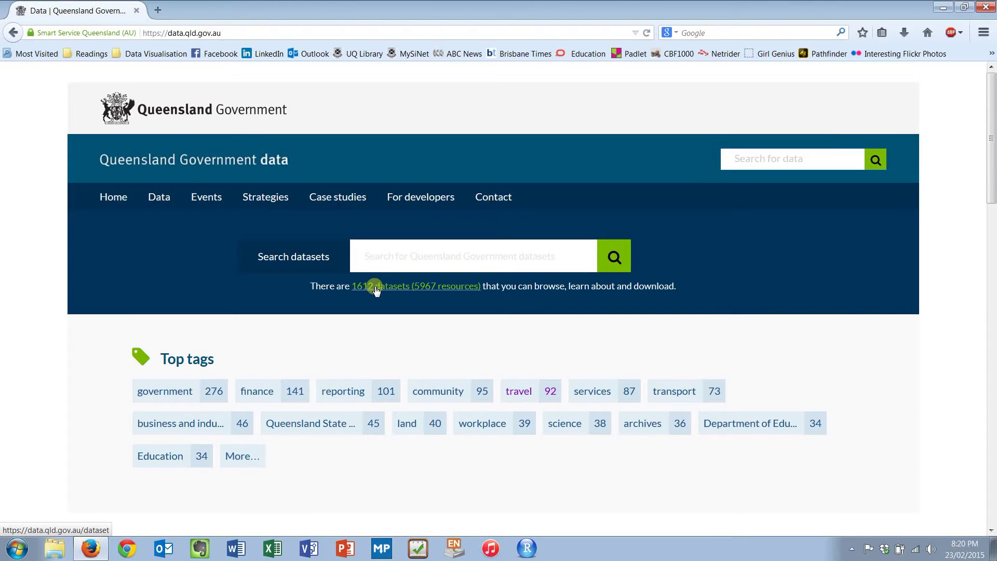
Step: Search the portal's datasets for 'postcode' and scroll down to the Vessel registrations result
{"action": "left_click", "coordinate": [414, 267]}
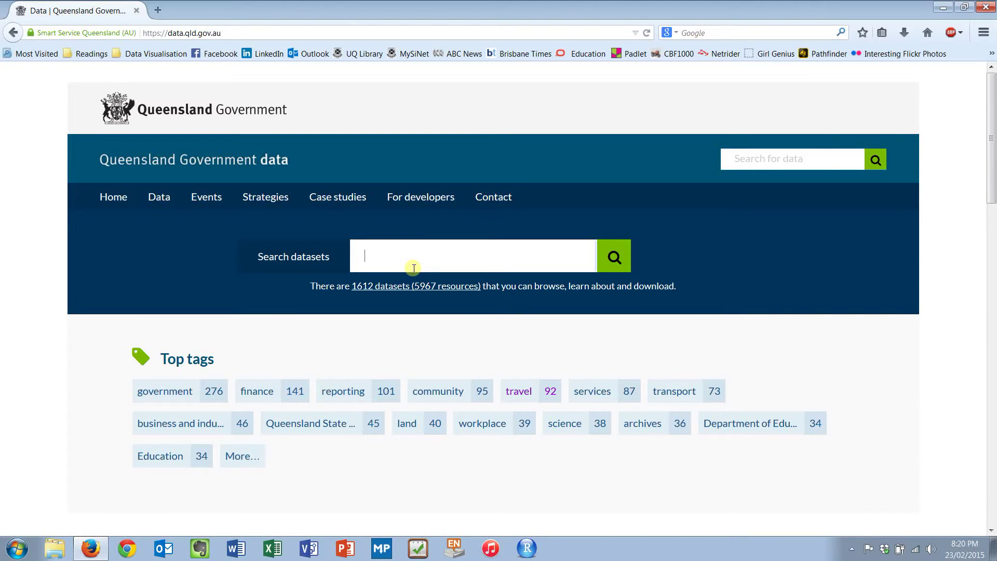
{"action": "type", "text": "postcode"}
{"action": "key", "text": "Return"}
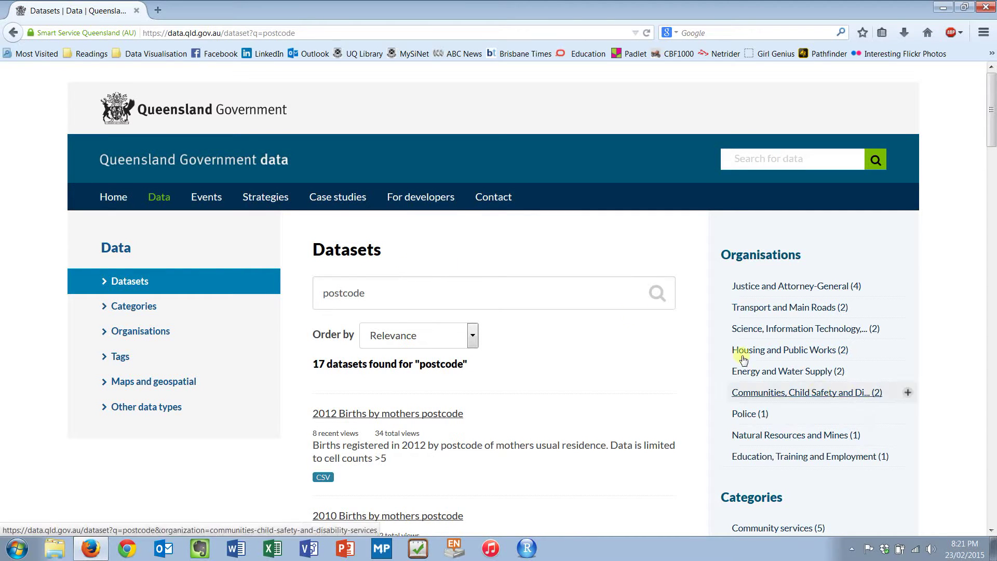
{"action": "scroll", "coordinate": [606, 418], "scroll_direction": "down", "scroll_amount": 5}
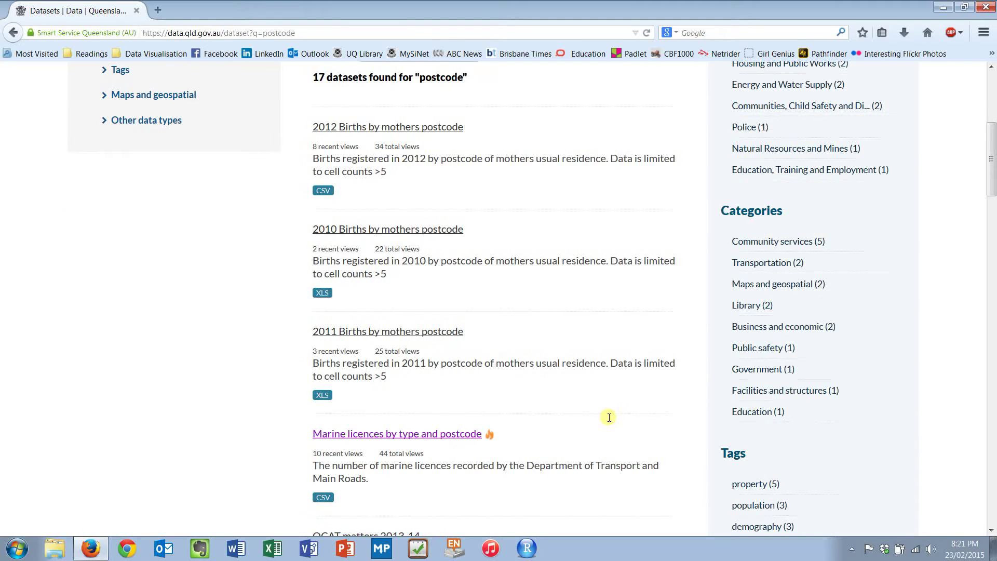
{"action": "scroll", "coordinate": [609, 418], "scroll_direction": "down", "scroll_amount": 5}
{"action": "scroll", "coordinate": [609, 419], "scroll_direction": "down", "scroll_amount": 5}
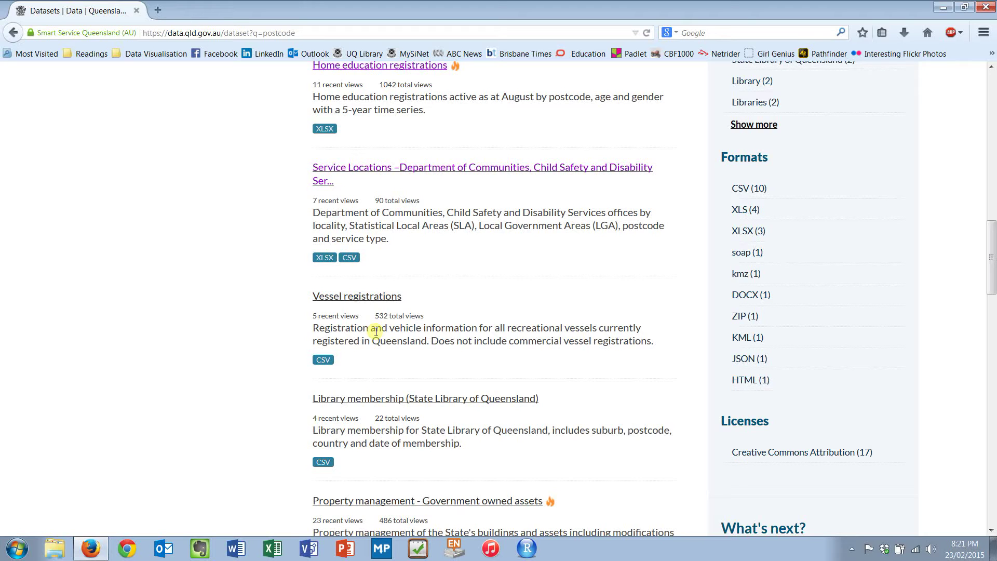
{"action": "key", "text": "super+r"}
{"action": "type", "text": "notepad"}
{"action": "key", "text": "Return"}
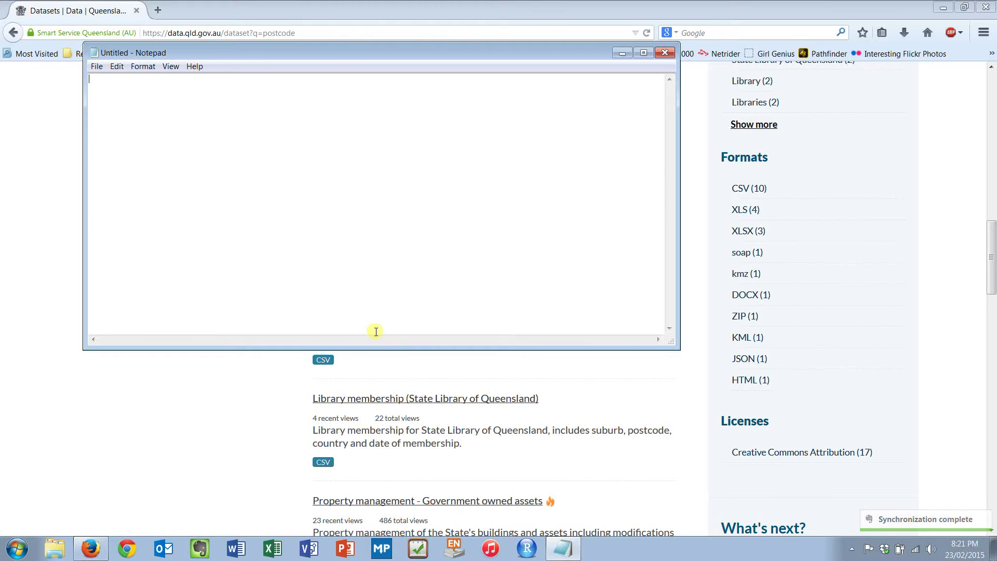
{"action": "type", "text": "Animal"}
{"action": "key", "text": "BackSpace"}
{"action": "key", "text": "BackSpace"}
{"action": "key", "text": "BackSpace"}
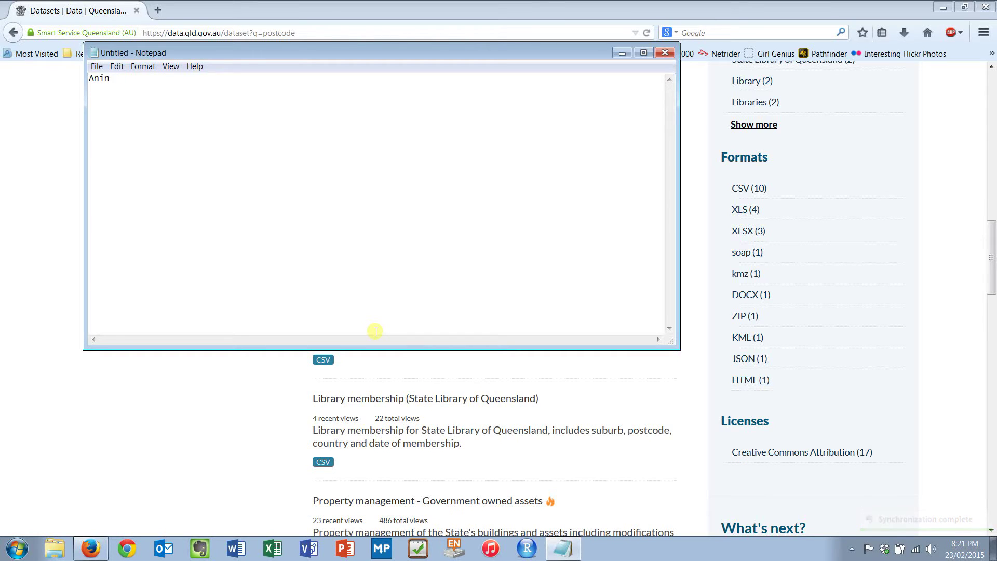
{"action": "type", "text": "mal Type"}
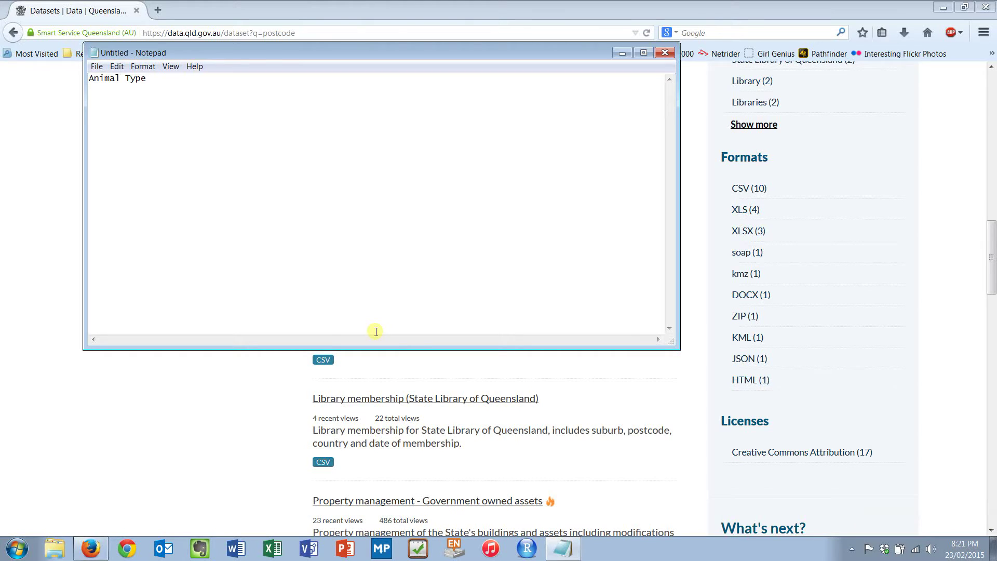
{"action": "type", "text": "\""}
{"action": "key", "text": "Home"}
{"action": "type", "text": "\""}
{"action": "type", "text": "Postcode,Count"}
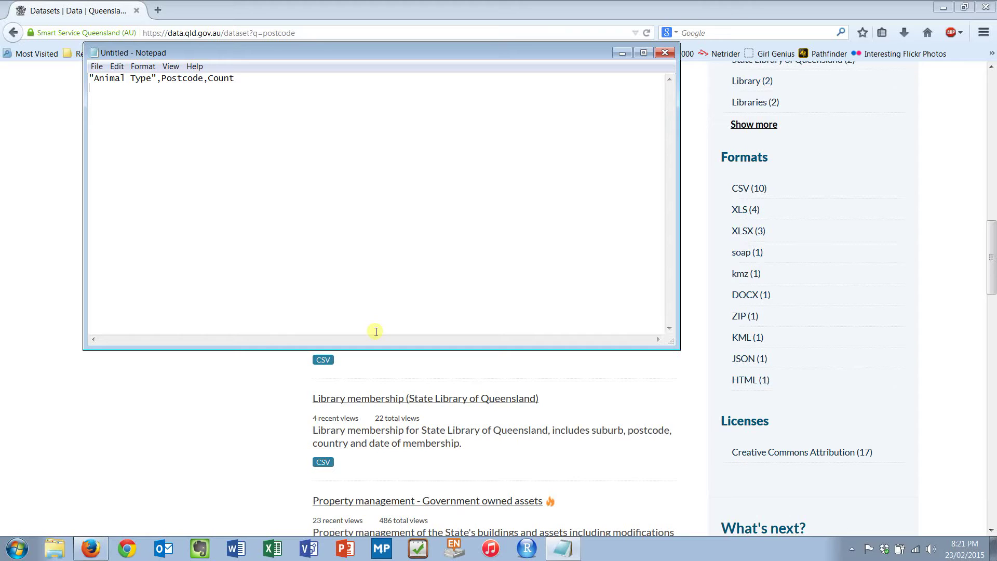
{"action": "type", "text": "Bird,"}
{"action": "type", "text": "4068"}
{"action": "type", "text": ","}
{"action": "type", "text": "1231"}
{"action": "type", "text": "dog"}
{"action": "key", "text": "BackSpace"}
{"action": "key", "text": "BackSpace"}
{"action": "key", "text": "BackSpace"}
{"action": "type", "text": "Dog,4068"}
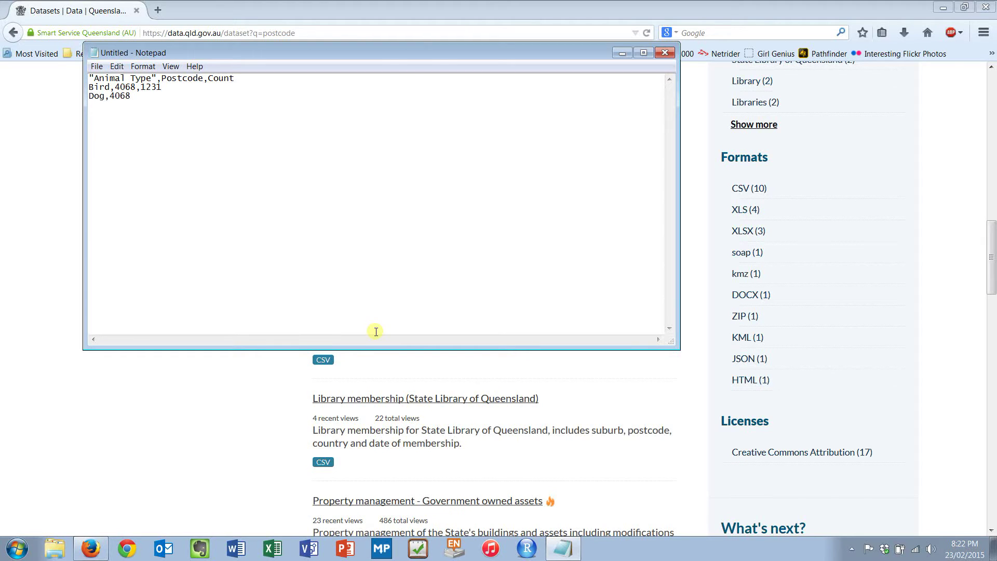
{"action": "type", "text": ",344"}
{"action": "type", "text": "Cat, "}
{"action": "type", "text": "4072"}
{"action": "type", "text": ",31"}
{"action": "type", "text": "5"}
{"action": "key", "text": "Return"}
{"action": "type", "text": "Dog,4072,900"}
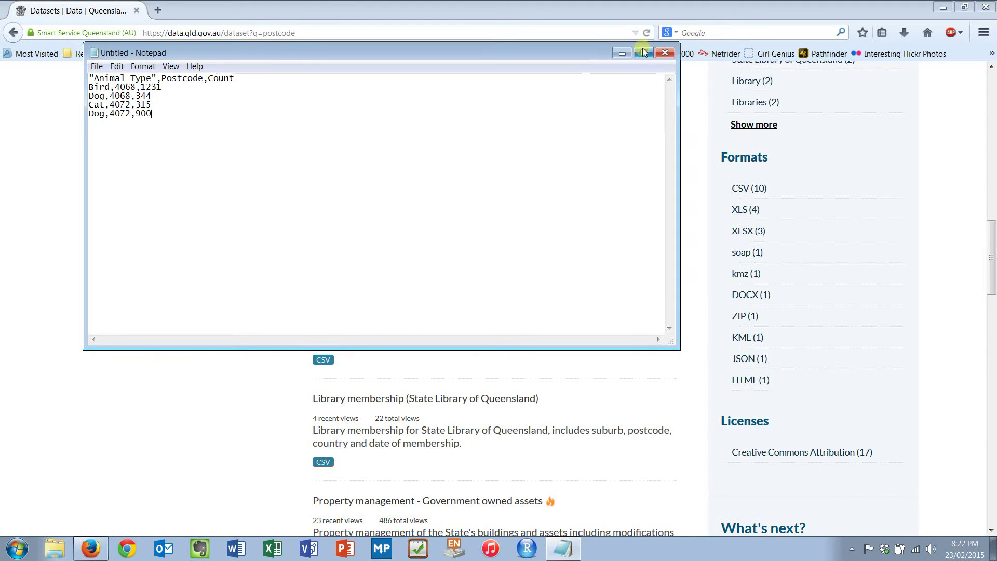
{"action": "left_click", "coordinate": [664, 52]}
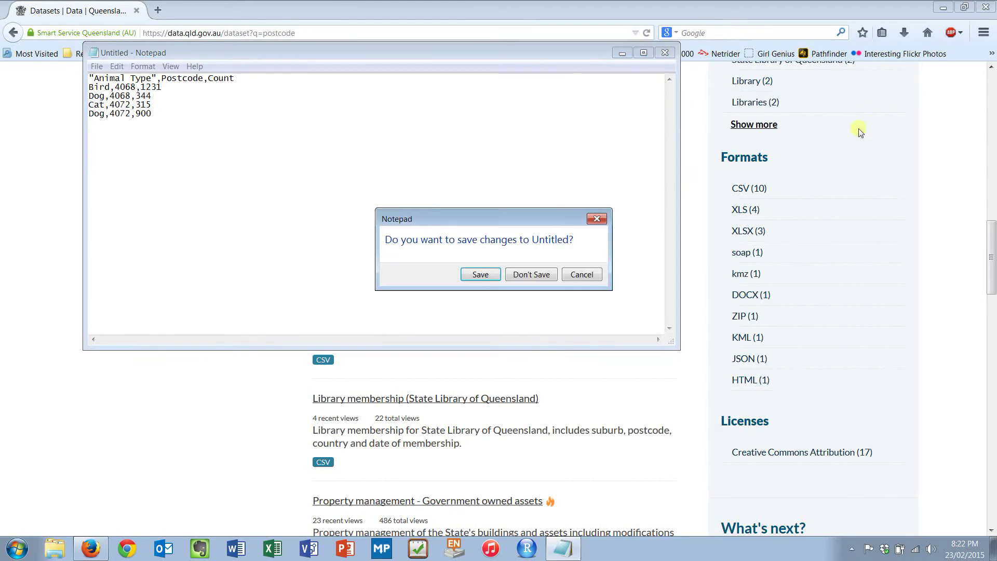
Step: Discard the sample notes, then open Vessel registrations and its postcodes 4000-4214 resource
{"action": "left_click", "coordinate": [552, 274]}
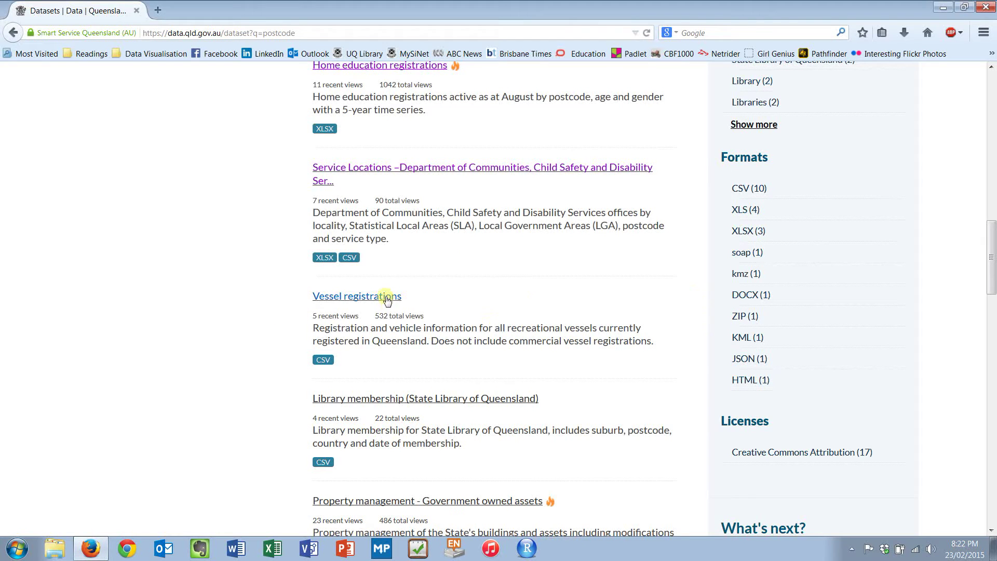
{"action": "left_click", "coordinate": [347, 301]}
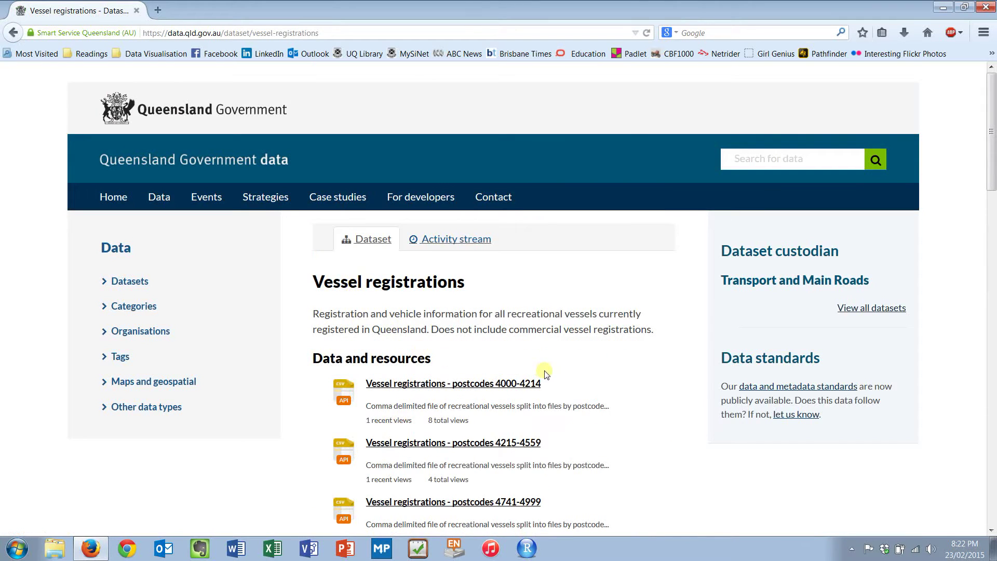
{"action": "scroll", "coordinate": [542, 374], "scroll_direction": "down", "scroll_amount": 3}
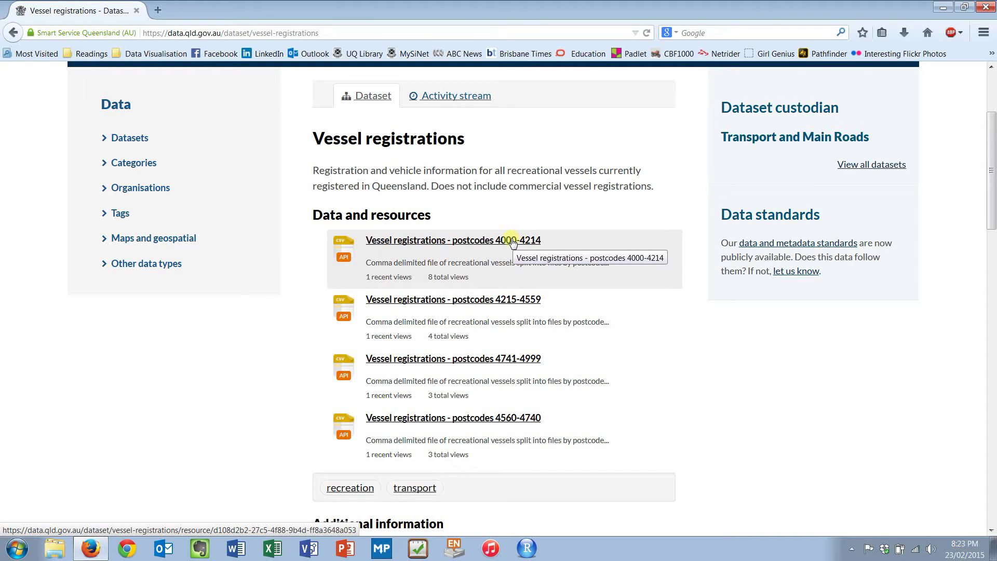
{"action": "left_click", "coordinate": [513, 240]}
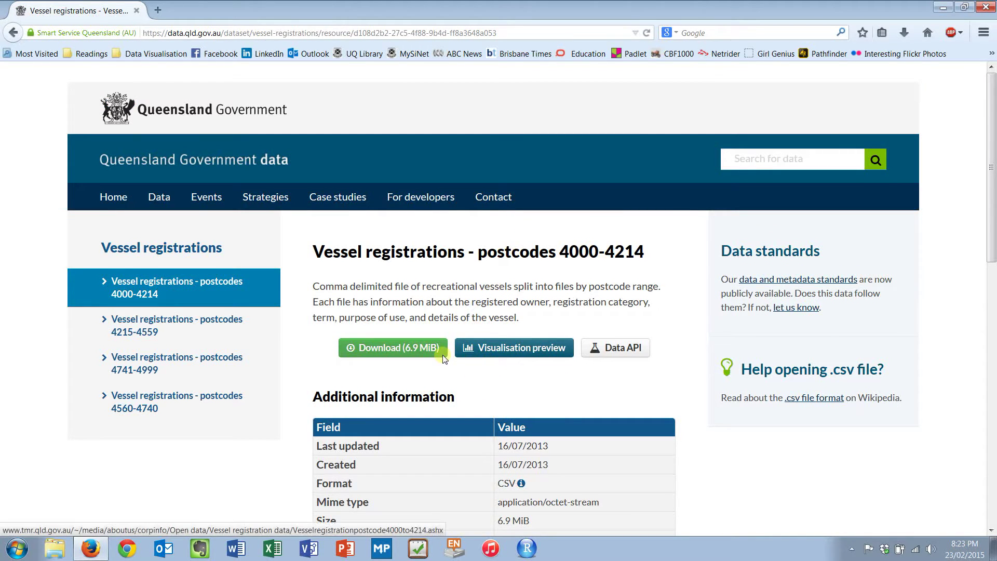
Step: Open the visualisation preview and show the vessel records on a map panned to Queensland
{"action": "left_click", "coordinate": [523, 352]}
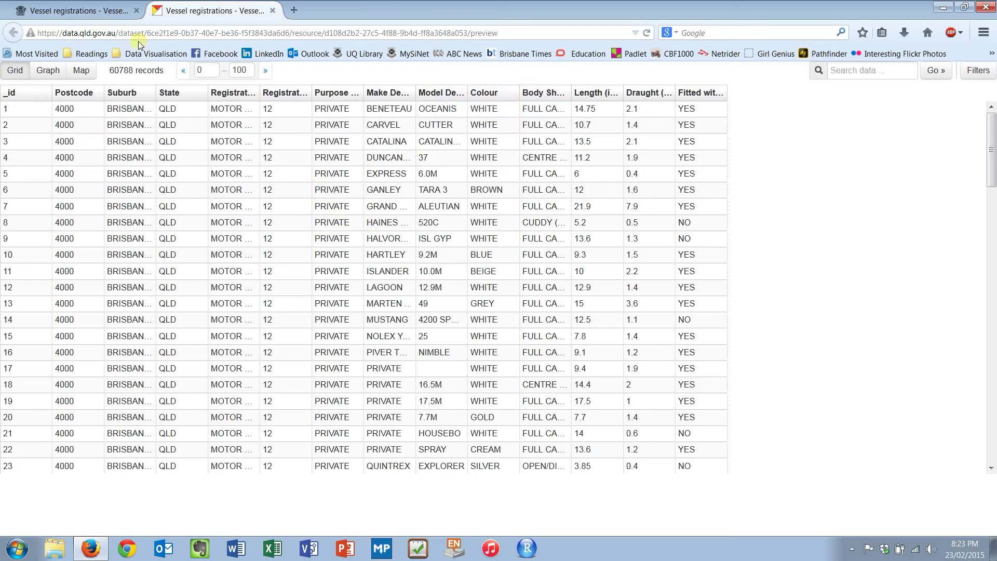
{"action": "left_click", "coordinate": [81, 70]}
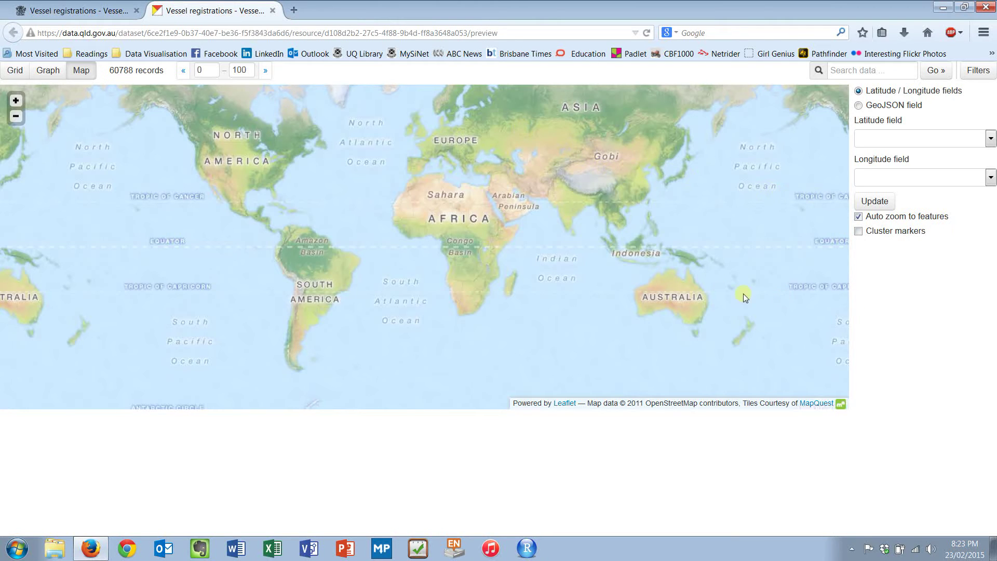
{"action": "scroll", "coordinate": [681, 289], "scroll_direction": "up", "scroll_amount": 1}
{"action": "scroll", "coordinate": [680, 289], "scroll_direction": "up", "scroll_amount": 5}
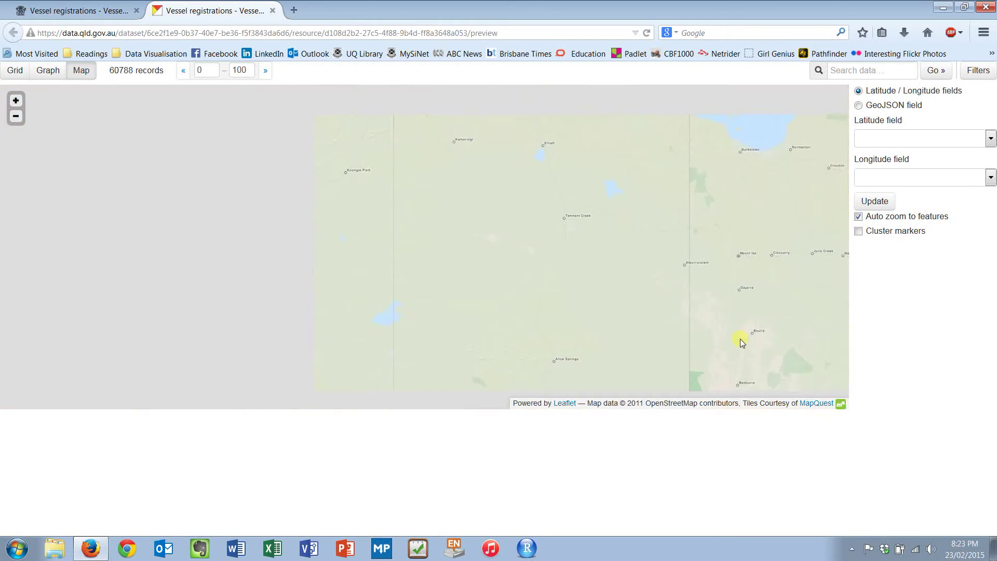
{"action": "scroll", "coordinate": [739, 338], "scroll_direction": "down", "scroll_amount": 3}
{"action": "left_click_drag", "start_coordinate": [781, 359], "coordinate": [490, 241]}
Step: Zoom the map toward Brisbane, switch the preview to a graph, and open a new tab
{"action": "scroll", "coordinate": [616, 271], "scroll_direction": "up", "scroll_amount": 5}
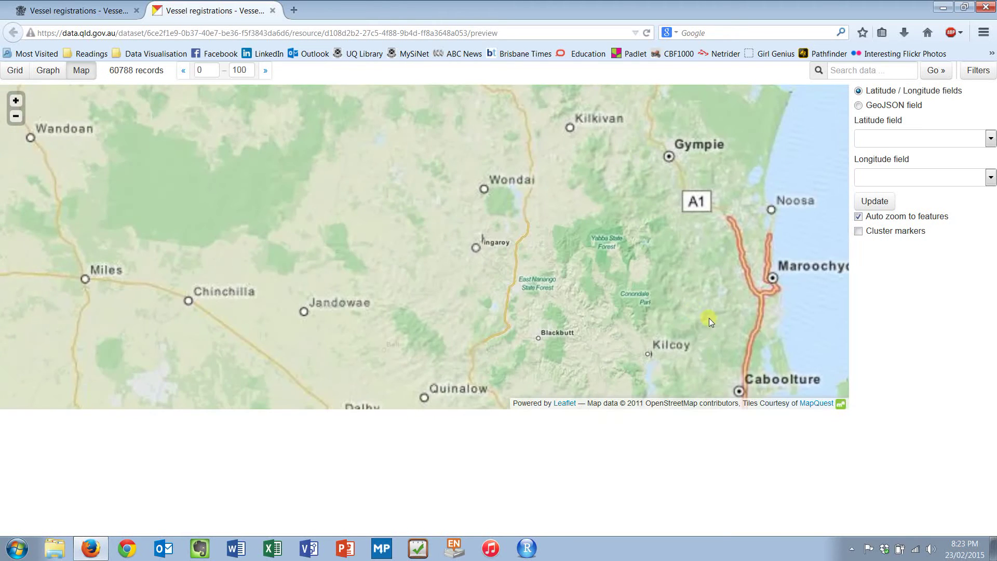
{"action": "left_click_drag", "start_coordinate": [709, 318], "coordinate": [462, 99]}
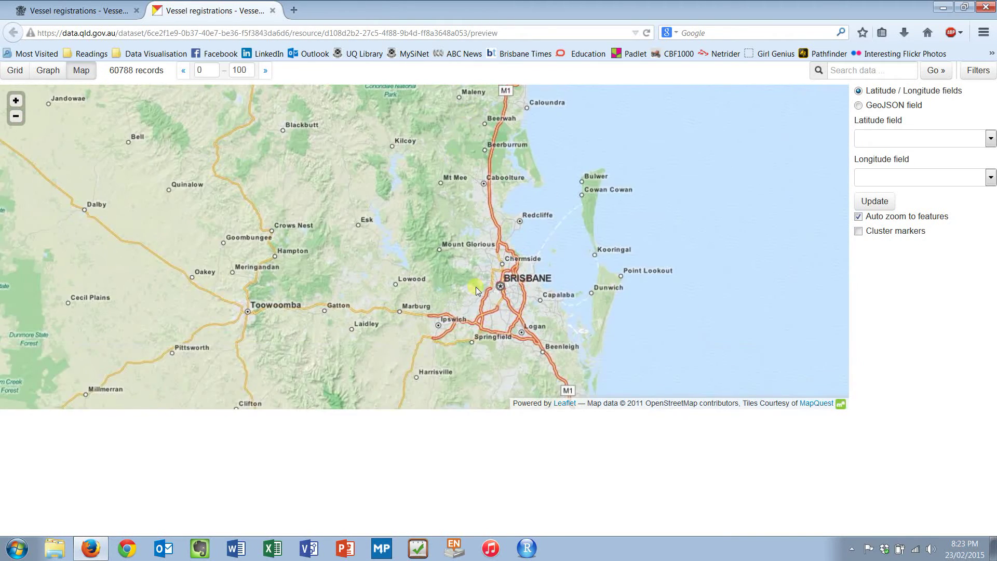
{"action": "scroll", "coordinate": [476, 287], "scroll_direction": "up", "scroll_amount": 1}
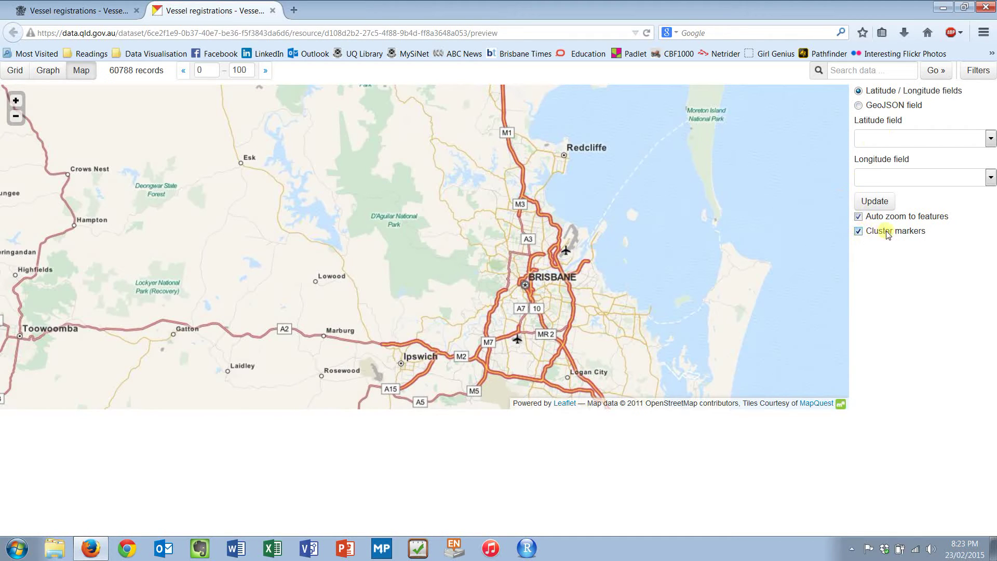
{"action": "scroll", "coordinate": [586, 233], "scroll_direction": "down", "scroll_amount": 1}
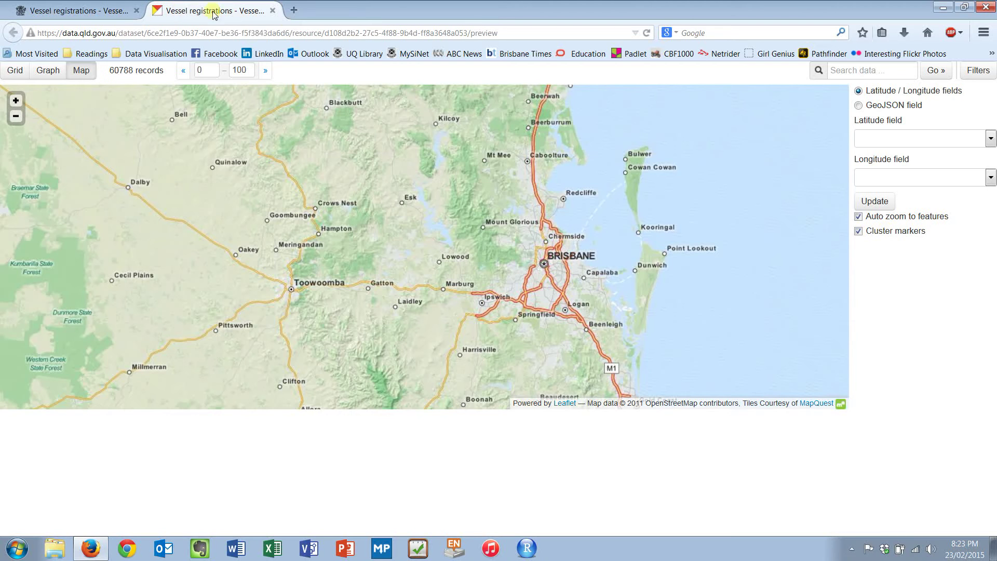
{"action": "left_click", "coordinate": [48, 70]}
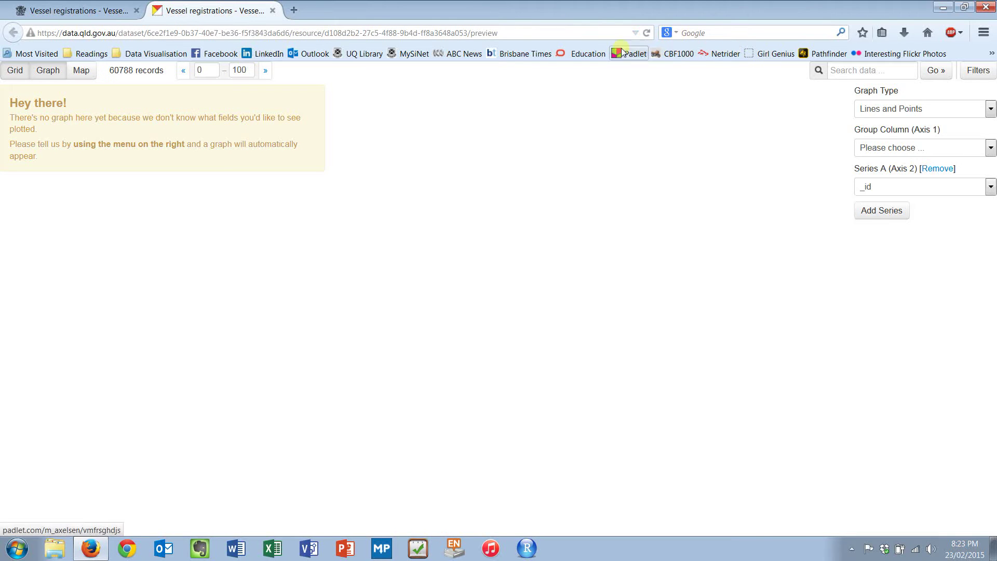
{"action": "left_click", "coordinate": [292, 10]}
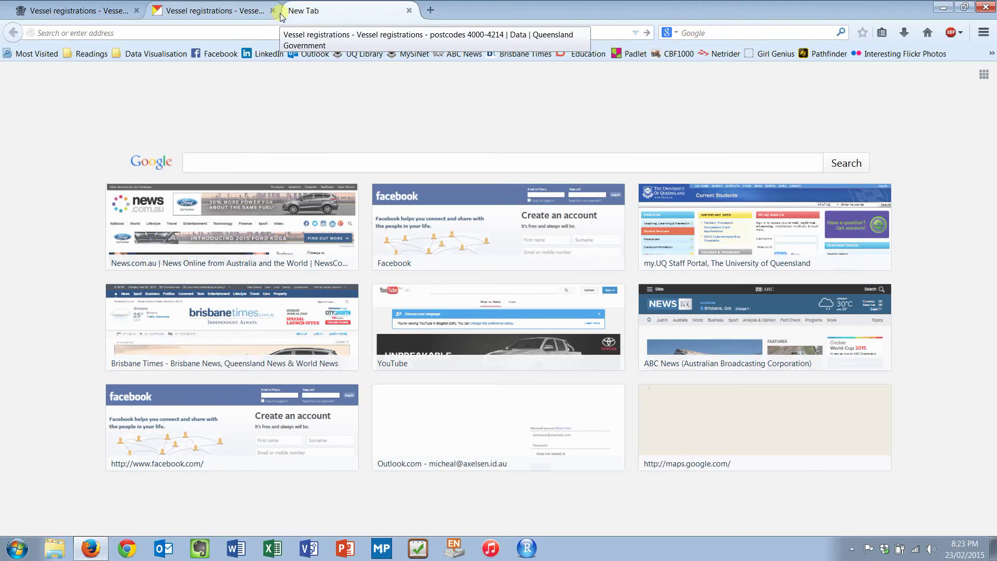
Step: Close the extra tabs and open the postcodes 4000-4214 CSV download with Microsoft Excel
{"action": "left_click", "coordinate": [273, 11]}
{"action": "left_click", "coordinate": [272, 11]}
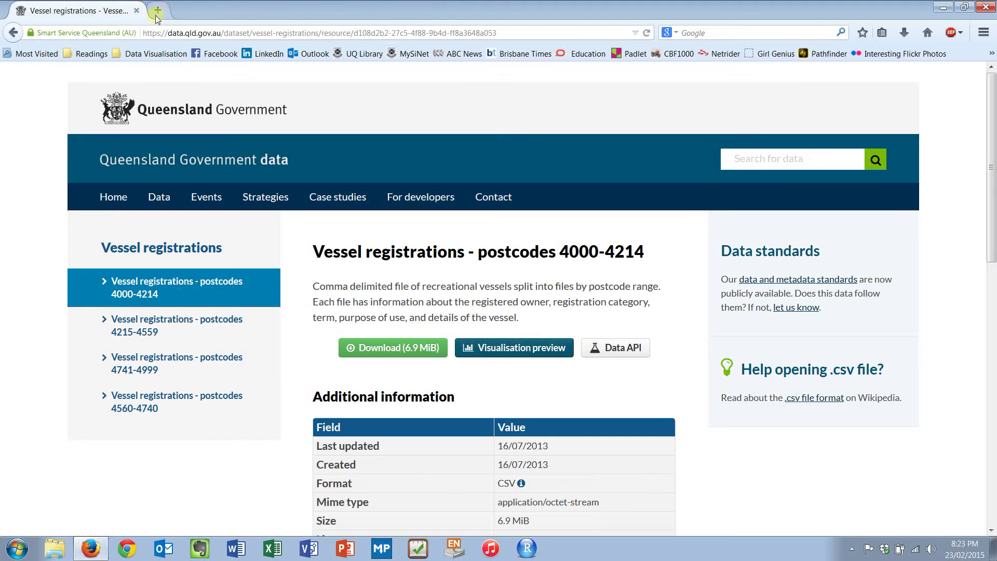
{"action": "scroll", "coordinate": [393, 283], "scroll_direction": "down", "scroll_amount": 3}
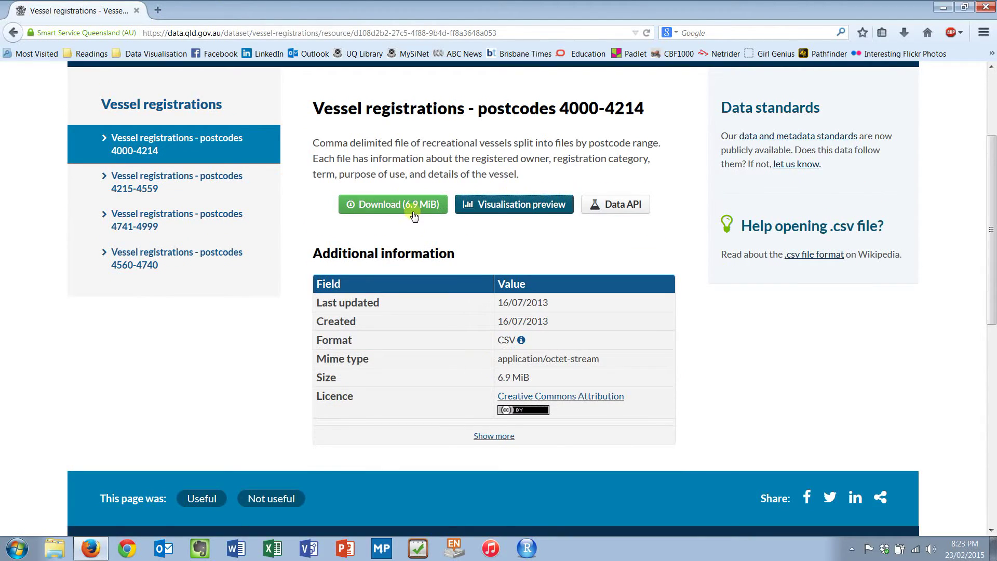
{"action": "left_click", "coordinate": [414, 205]}
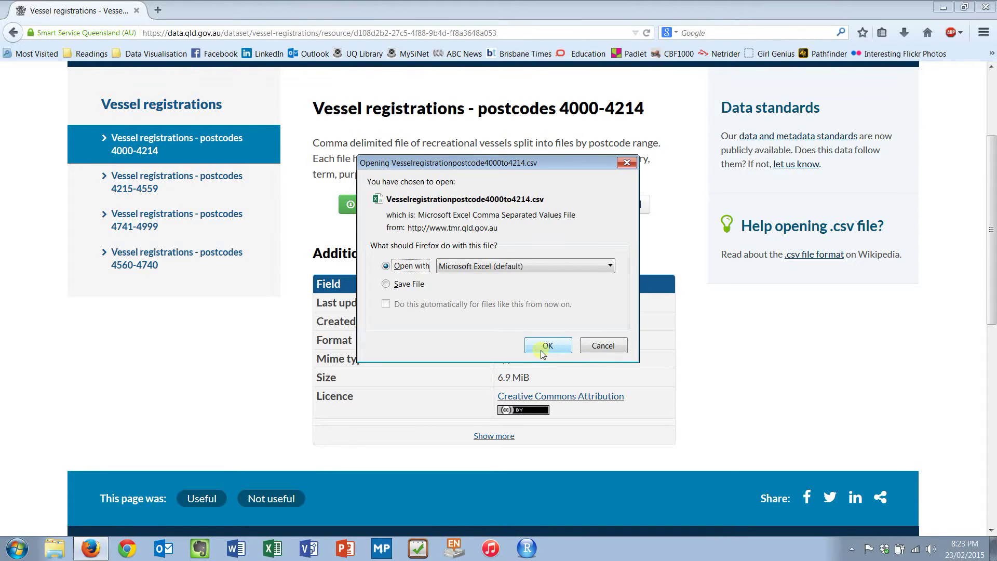
{"action": "left_click", "coordinate": [401, 284]}
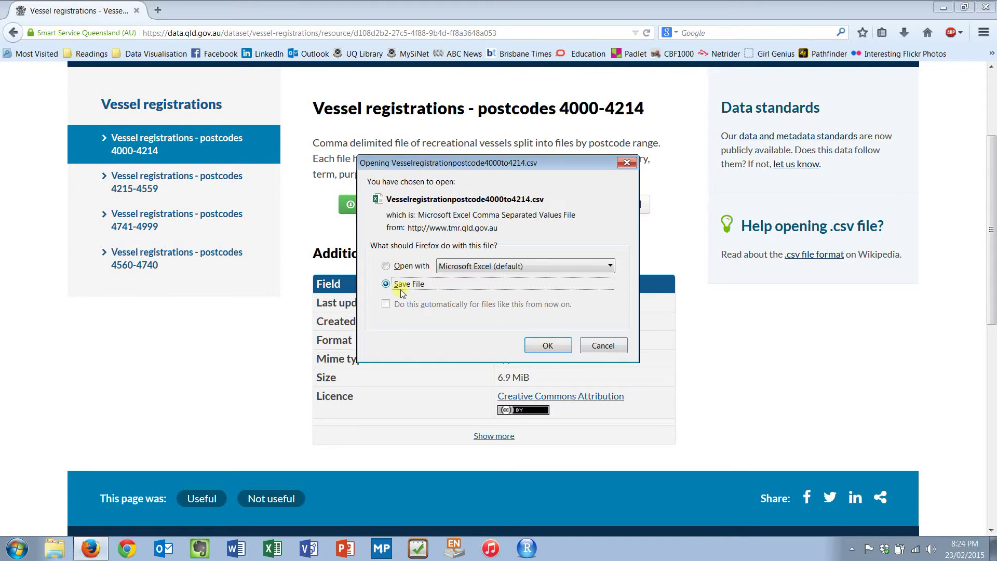
{"action": "left_click", "coordinate": [418, 267]}
{"action": "left_click", "coordinate": [548, 345]}
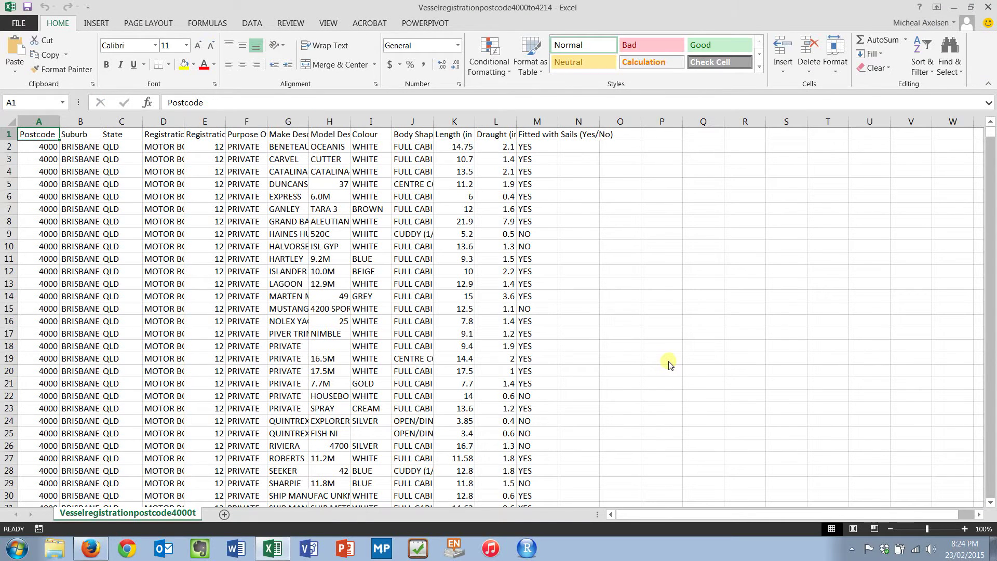
Step: Browse the first vessel records, then check how far the data extends downward
{"action": "key", "text": "Right"}
{"action": "key", "text": "Right"}
{"action": "key", "text": "Right"}
{"action": "key", "text": "Down"}
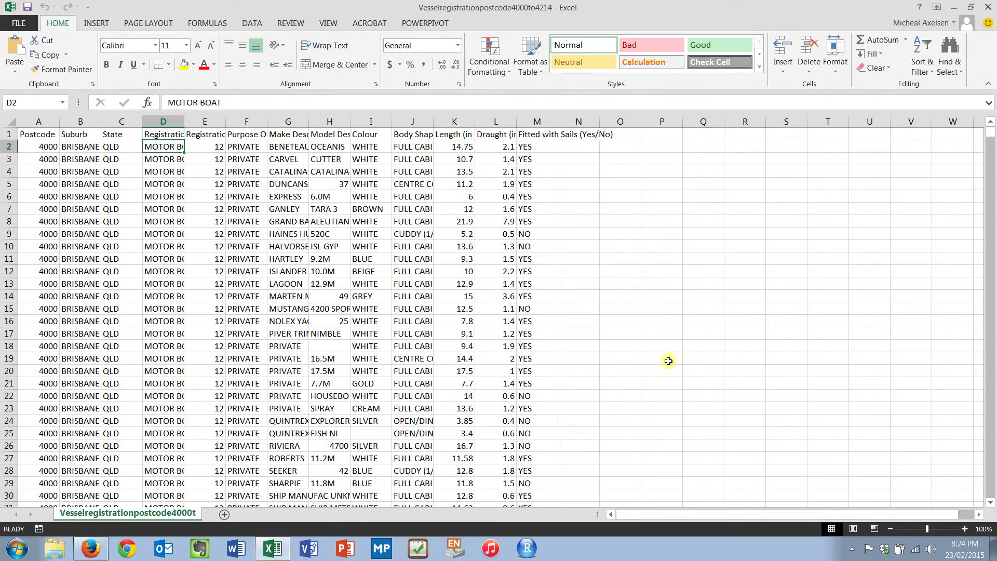
{"action": "key", "text": "Down"}
{"action": "key", "text": "Down"}
{"action": "key", "text": "Right"}
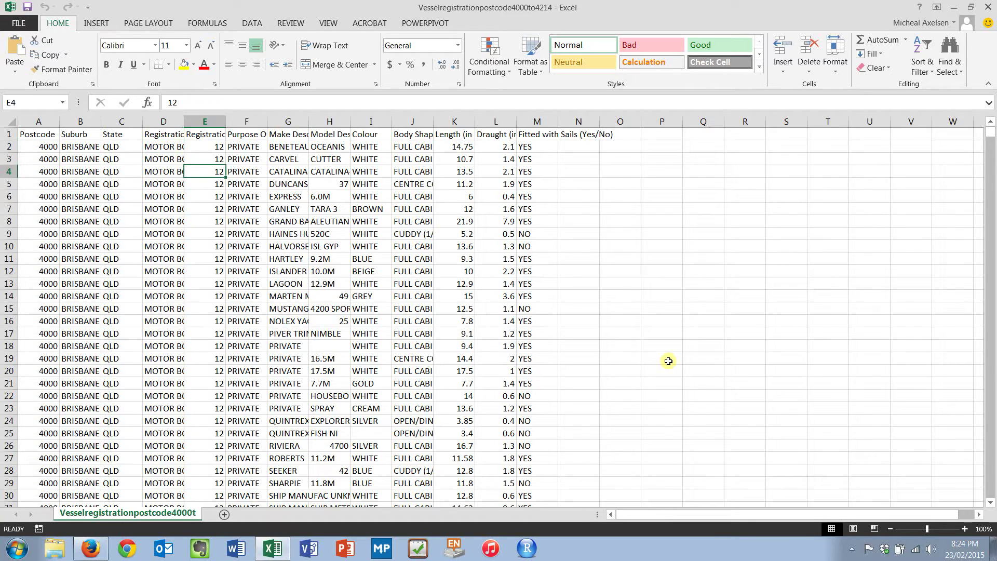
{"action": "key", "text": "Right"}
{"action": "key", "text": "Left"}
{"action": "key", "text": "ctrl+Down"}
{"action": "key", "text": "ctrl+Up"}
Step: Inspect the Purpose Of Use, make, colour and length columns, then jump to the last row 60789
{"action": "key", "text": "Right"}
{"action": "key", "text": "Down"}
{"action": "key", "text": "ctrl+Down"}
{"action": "key", "text": "ctrl+Up"}
{"action": "key", "text": "Right"}
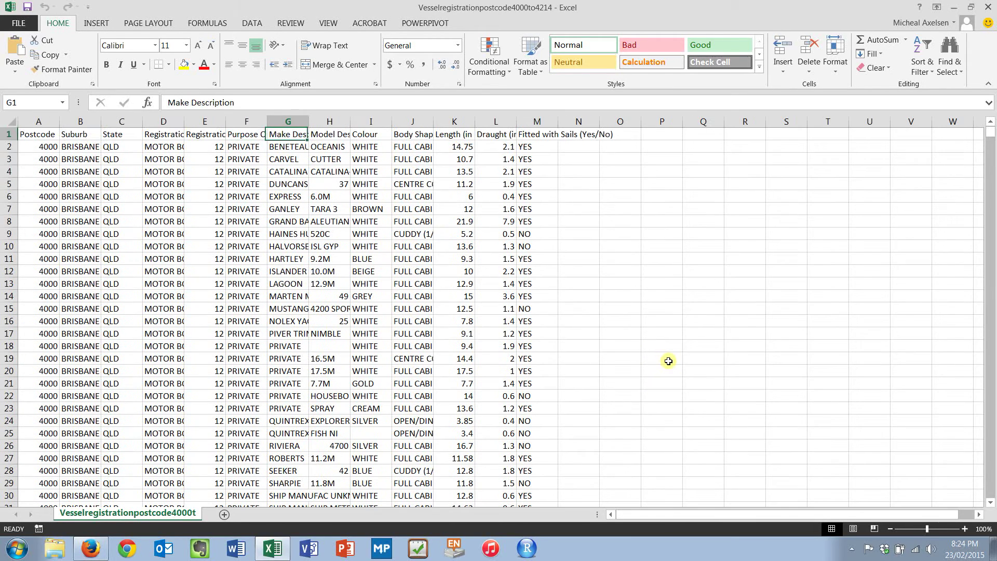
{"action": "key", "text": "Down"}
{"action": "key", "text": "Down"}
{"action": "key", "text": "Down"}
{"action": "key", "text": "Down"}
{"action": "key", "text": "Down"}
{"action": "key", "text": "Down"}
{"action": "key", "text": "Down"}
{"action": "key", "text": "Down"}
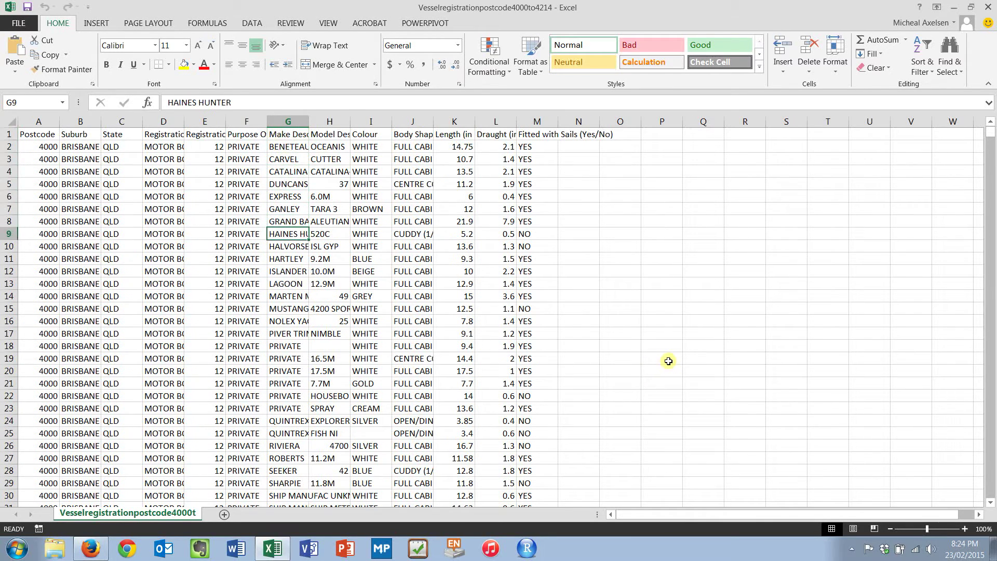
{"action": "key", "text": "Right"}
{"action": "key", "text": "Right"}
{"action": "key", "text": "Right"}
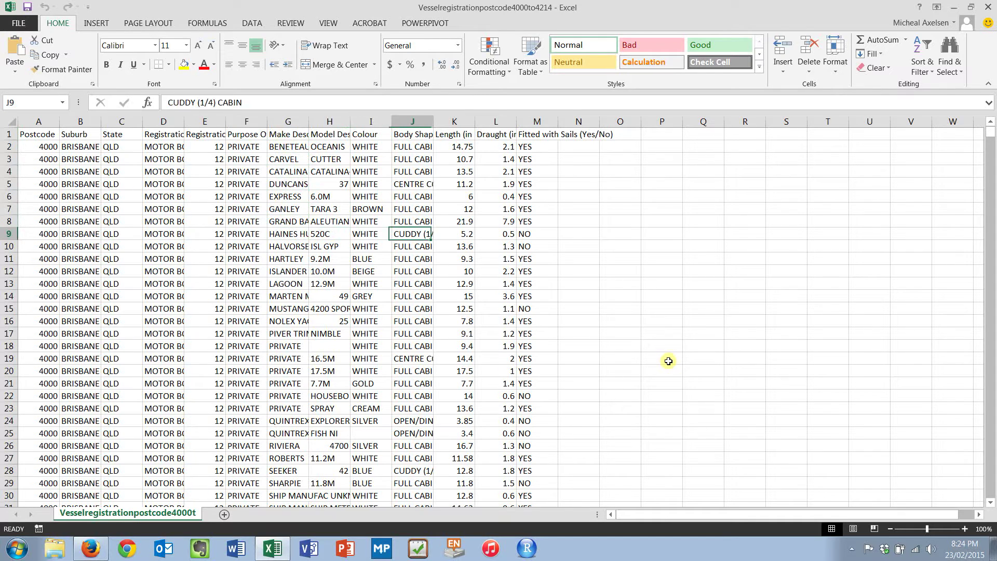
{"action": "key", "text": "Right"}
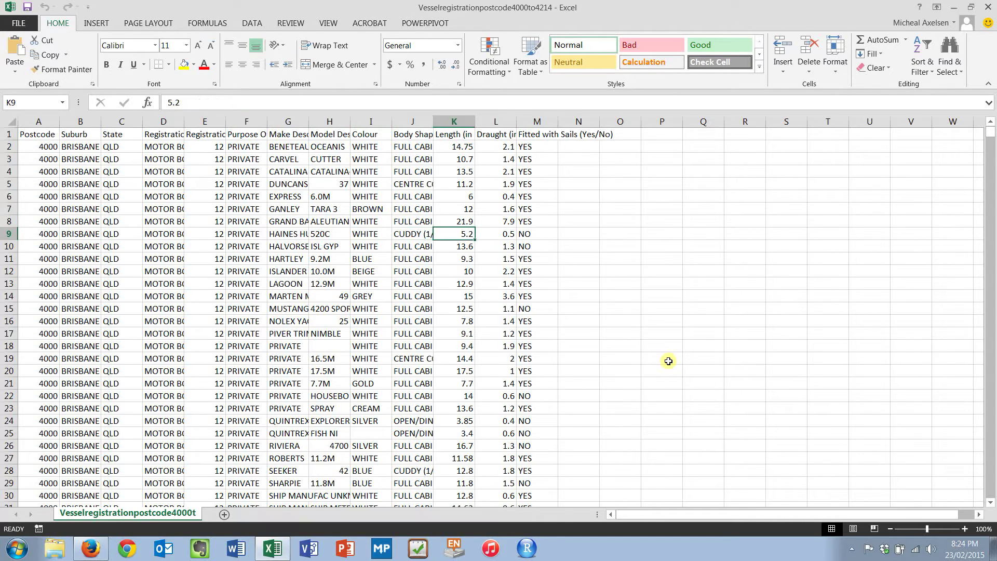
{"action": "key", "text": "Right"}
{"action": "key", "text": "Right"}
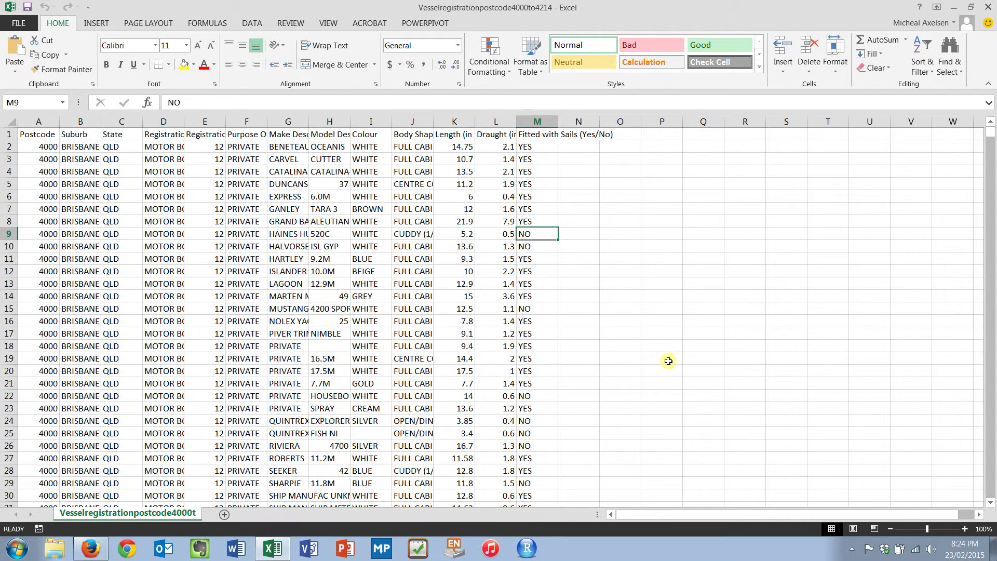
{"action": "key", "text": "Left"}
{"action": "key", "text": "Left"}
{"action": "key", "text": "Left"}
{"action": "key", "text": "Left"}
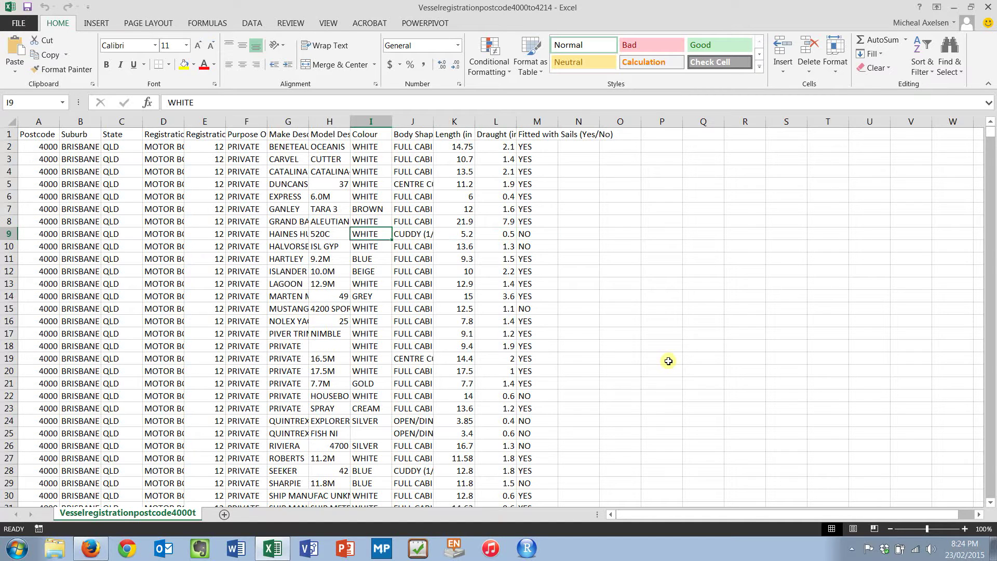
{"action": "key", "text": "Home"}
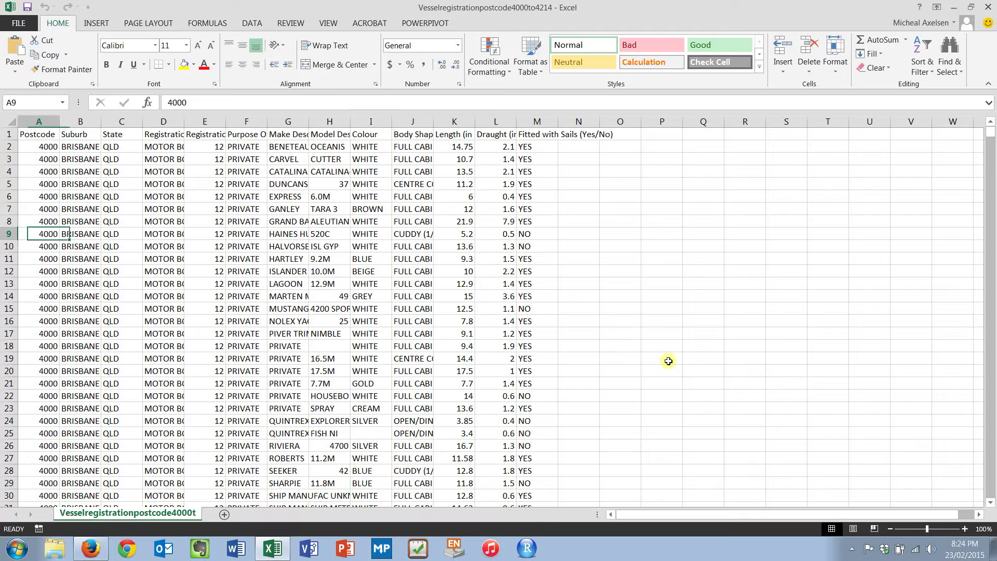
{"action": "key", "text": "ctrl+Down"}
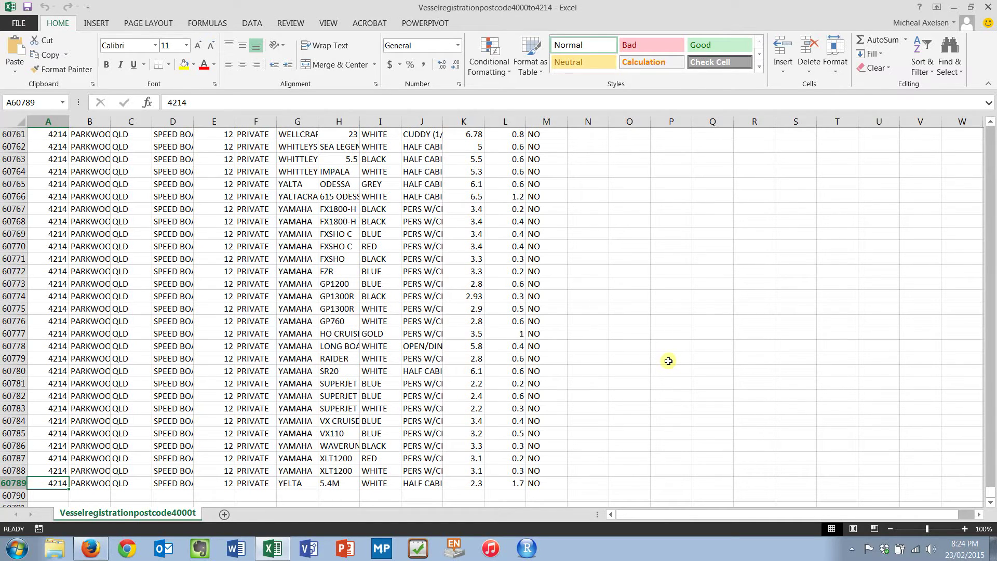
Step: Briefly open and close Find, then select the whole table A1:M60789 from A1
{"action": "key", "text": "ctrl+f"}
{"action": "key", "text": "Escape"}
{"action": "key", "text": "ctrl+Home"}
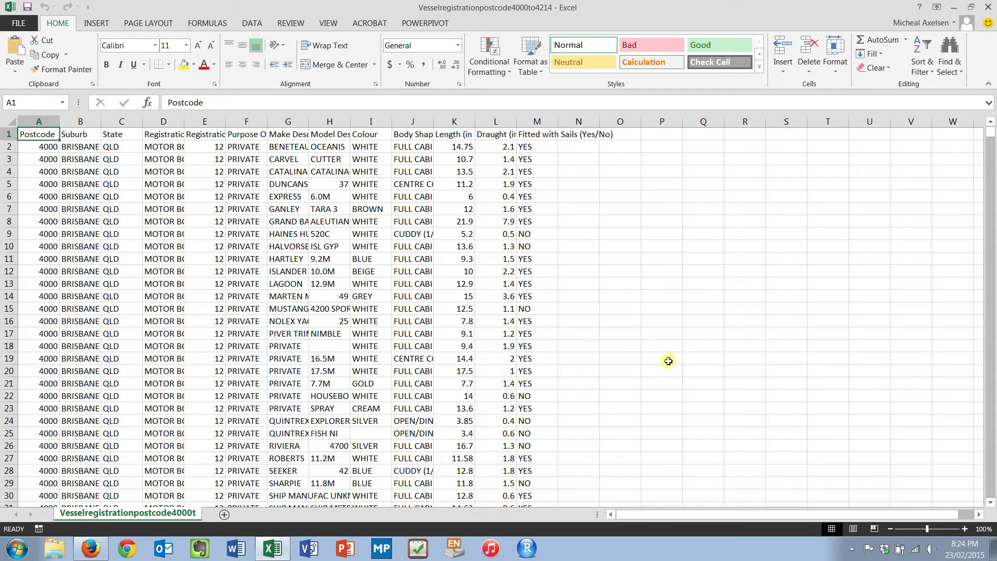
{"action": "key", "text": "ctrl+shift+End"}
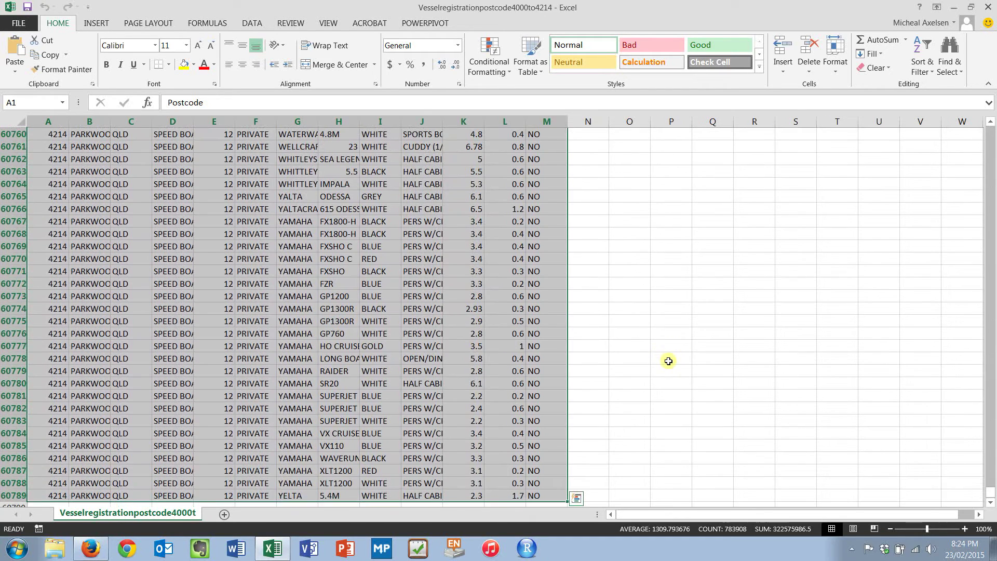
Step: Autofit columns H, B, C, D, then all selected columns, so SPEED BOAT and PARKWOOD show in full
{"action": "double_click", "coordinate": [359, 122]}
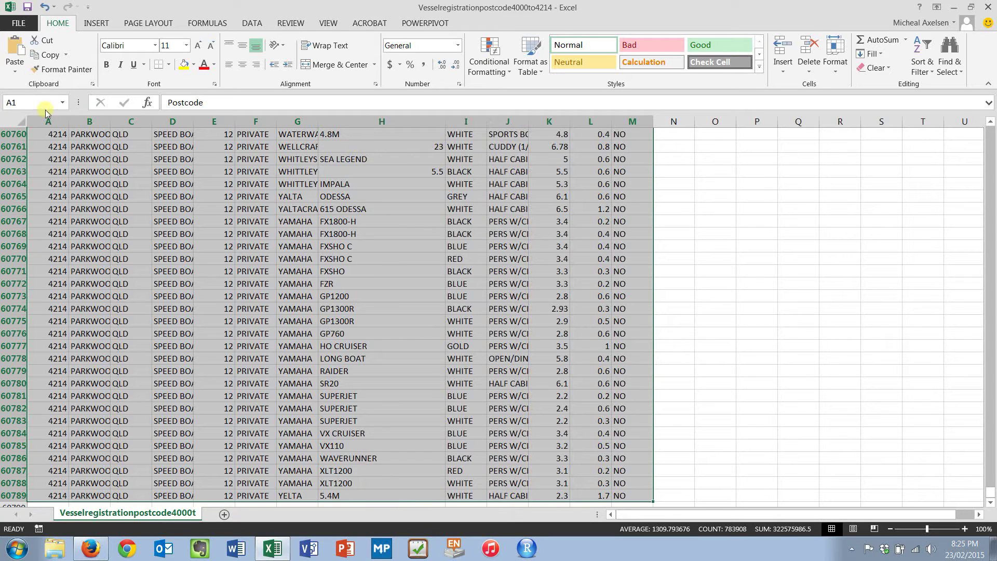
{"action": "left_click_drag", "start_coordinate": [67, 119], "coordinate": [65, 120]}
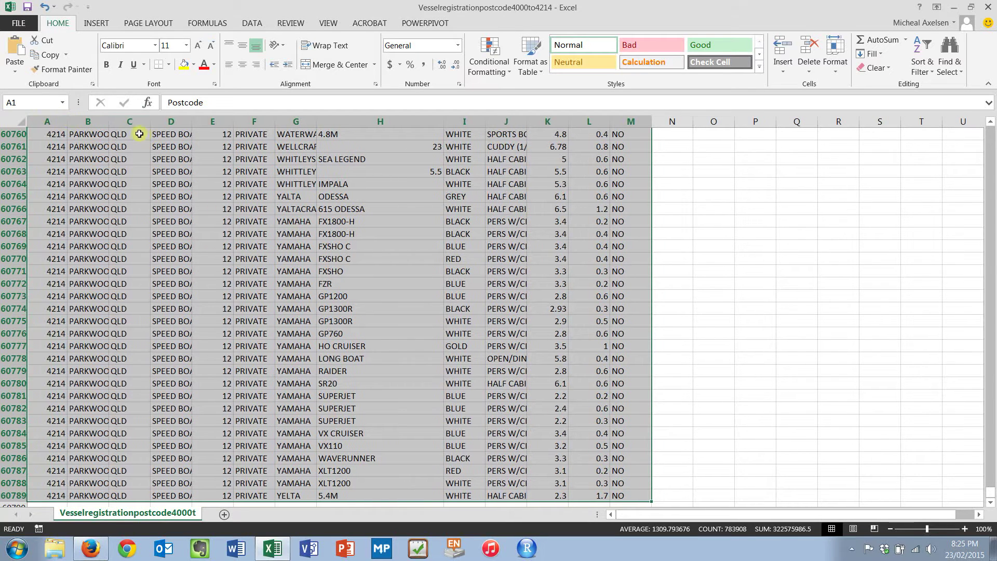
{"action": "double_click", "coordinate": [109, 121]}
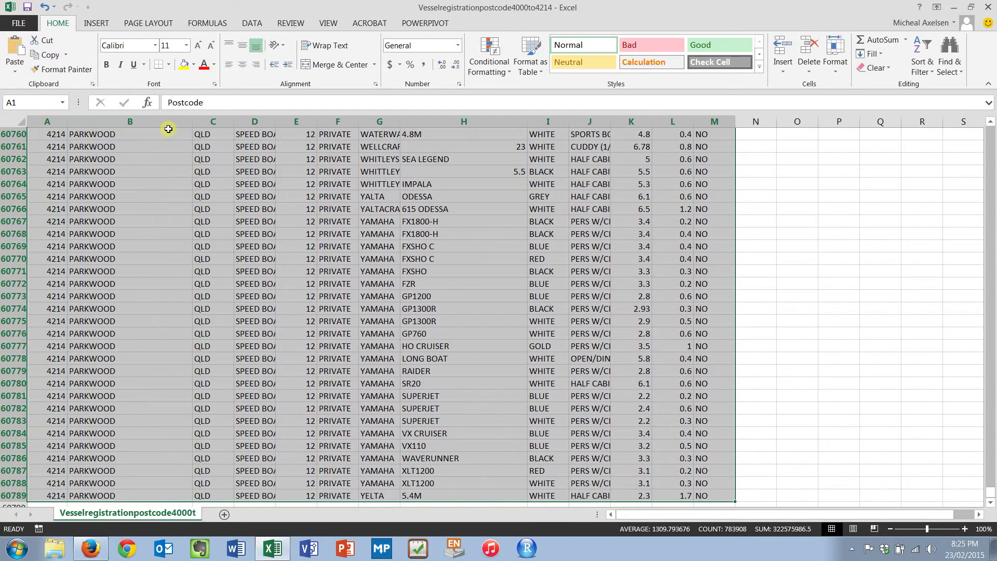
{"action": "double_click", "coordinate": [234, 121]}
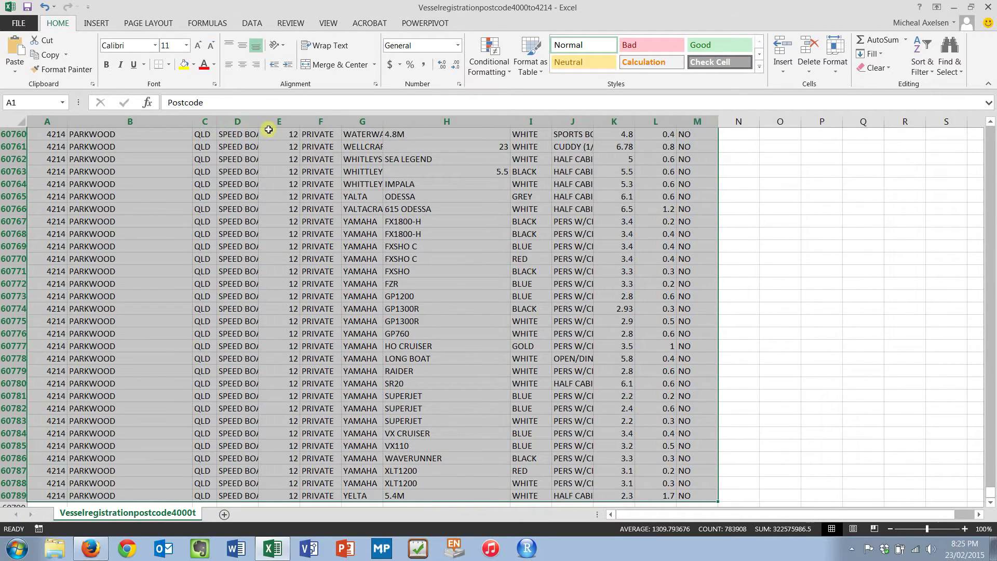
{"action": "double_click", "coordinate": [258, 125]}
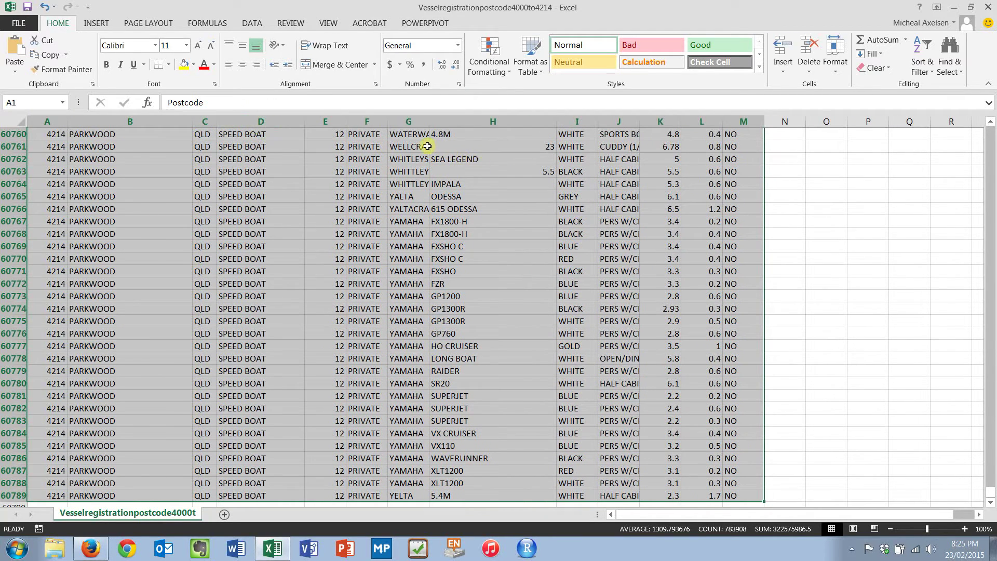
{"action": "key", "text": "alt+h"}
{"action": "key", "text": "o"}
{"action": "key", "text": "i"}
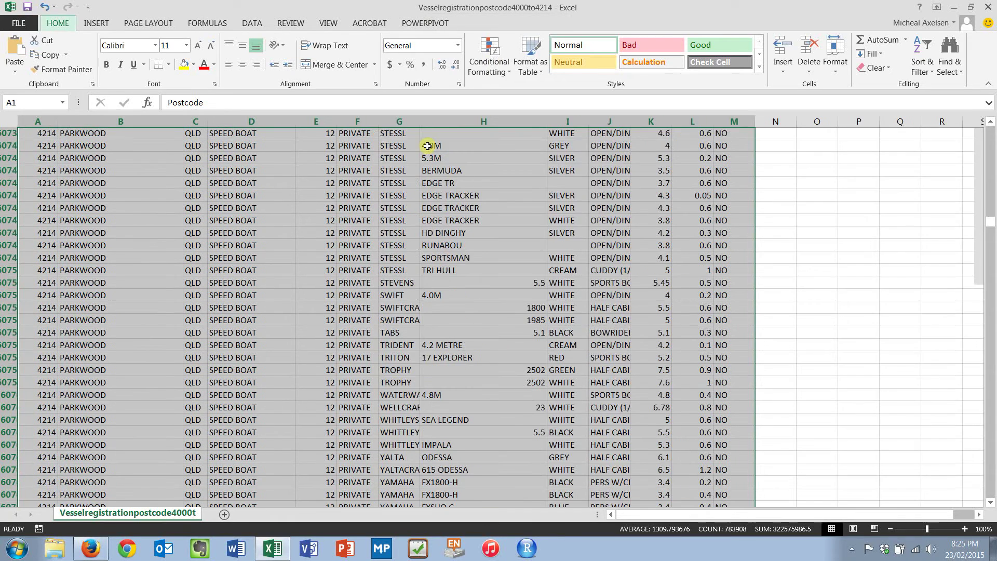
Step: Clear the table selection and review the headers and first record from Postcode to colour
{"action": "left_click", "coordinate": [427, 147]}
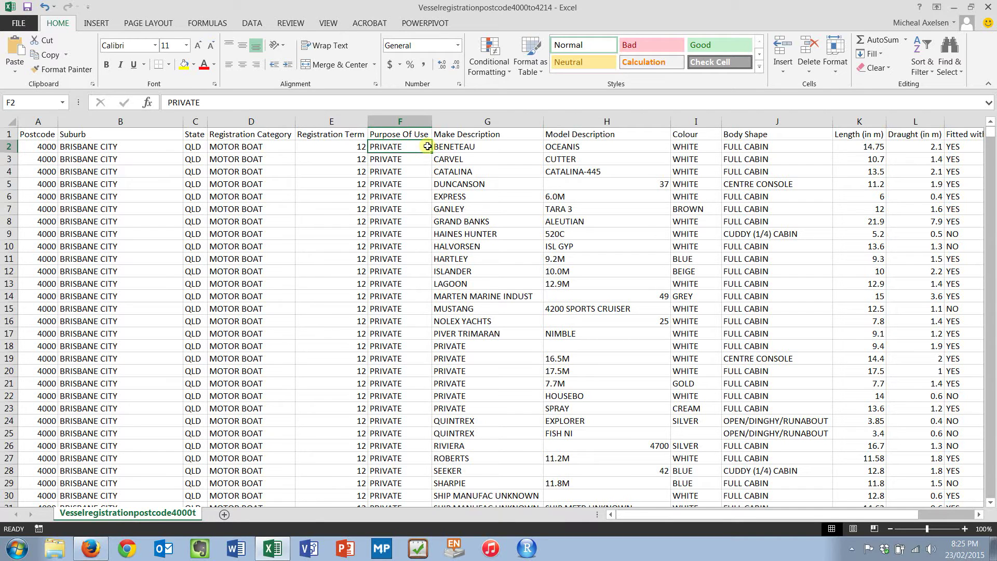
{"action": "key", "text": "Up"}
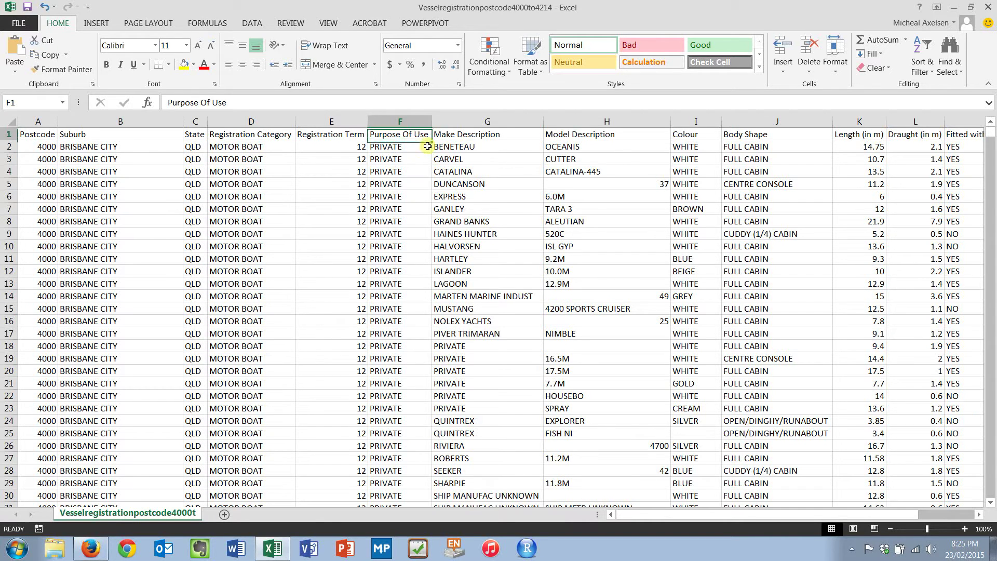
{"action": "key", "text": "Left"}
{"action": "key", "text": "Left"}
{"action": "key", "text": "Left"}
{"action": "key", "text": "Left"}
{"action": "key", "text": "Left"}
{"action": "key", "text": "Down"}
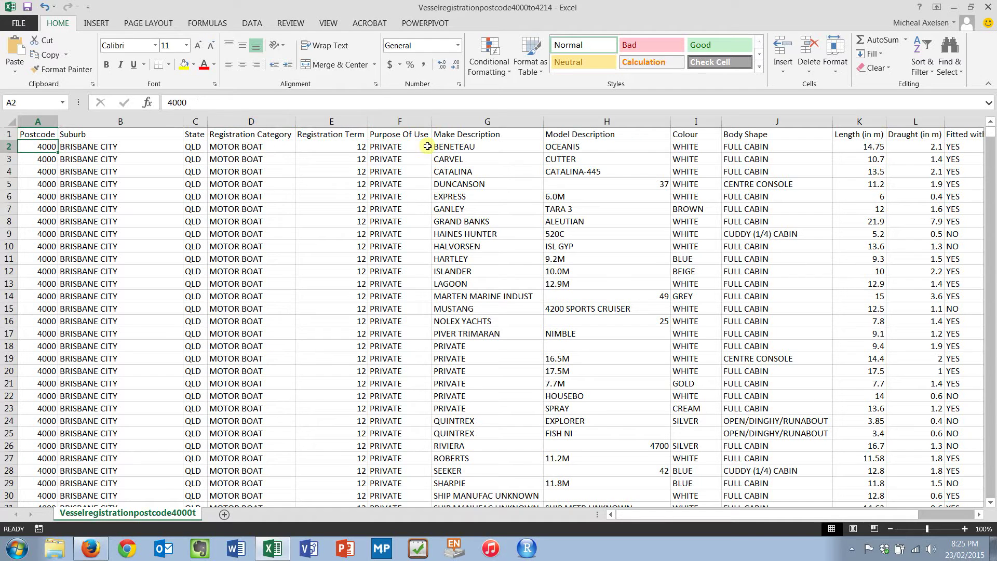
{"action": "key", "text": "Right"}
{"action": "key", "text": "Right"}
{"action": "key", "text": "Right"}
{"action": "key", "text": "Right"}
{"action": "key", "text": "Right"}
{"action": "key", "text": "Right"}
{"action": "key", "text": "Right"}
{"action": "key", "text": "Right"}
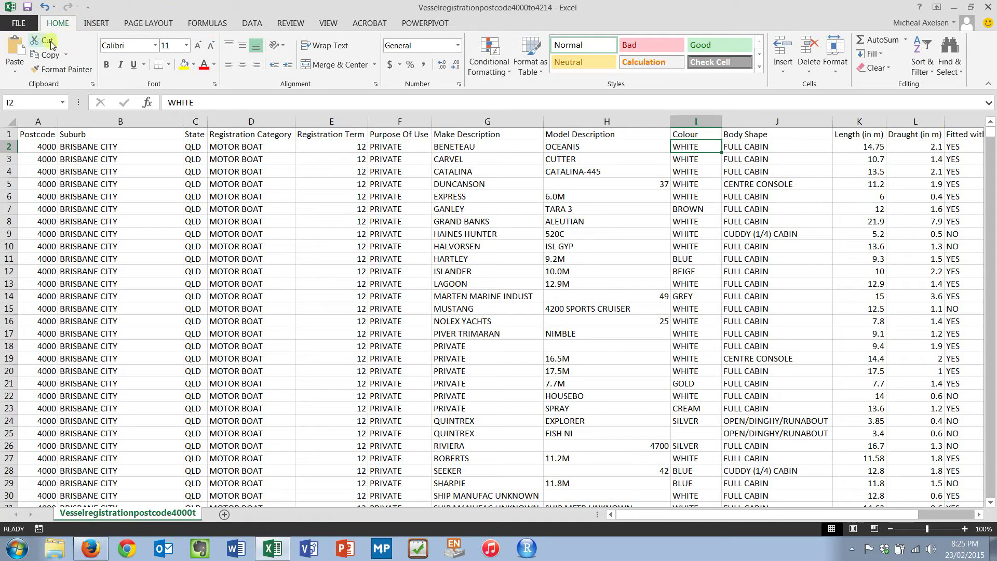
Step: Save the data to the Desktop as Excel Workbook 'Vessel Registration DB'
{"action": "left_click", "coordinate": [32, 26]}
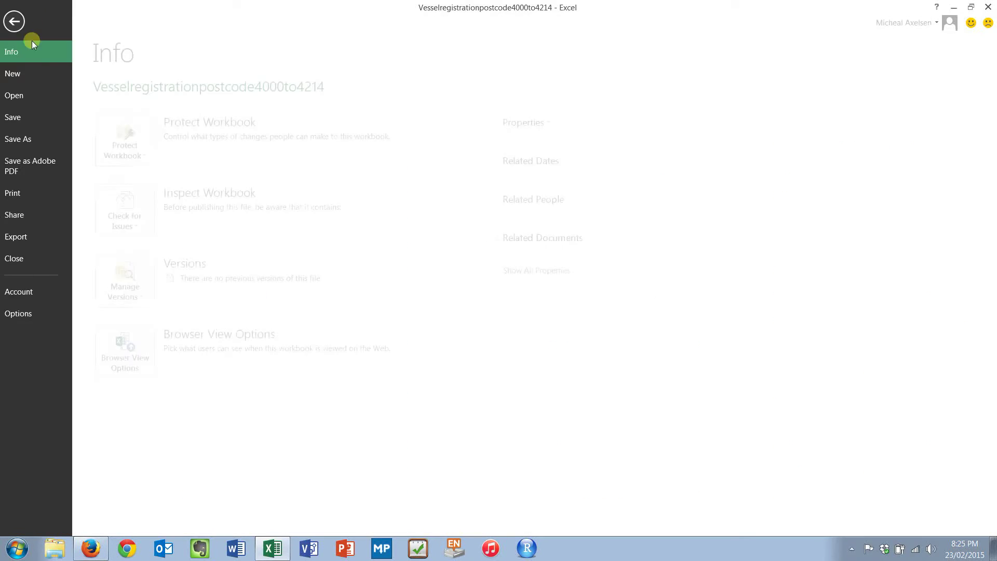
{"action": "left_click", "coordinate": [43, 137]}
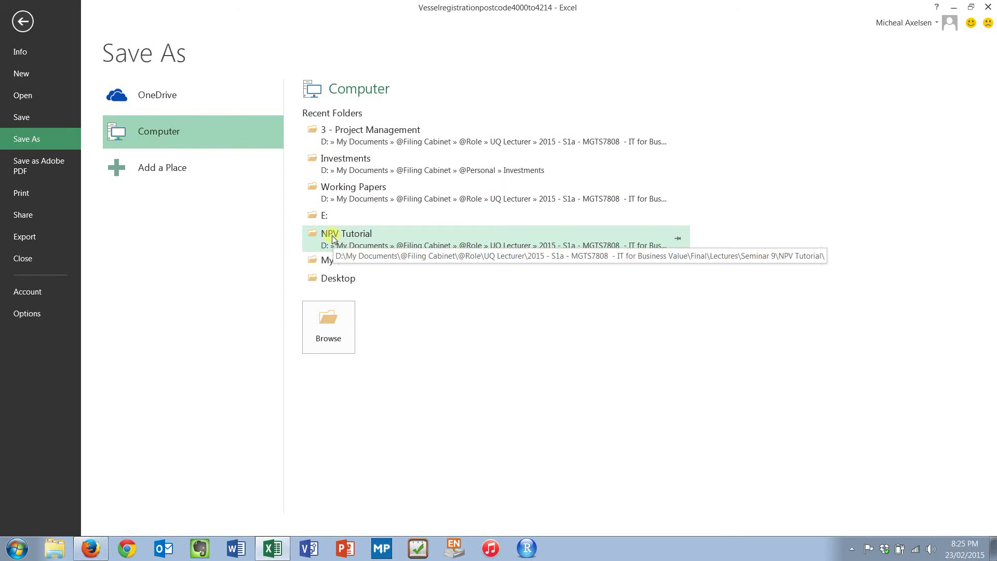
{"action": "left_click", "coordinate": [334, 277]}
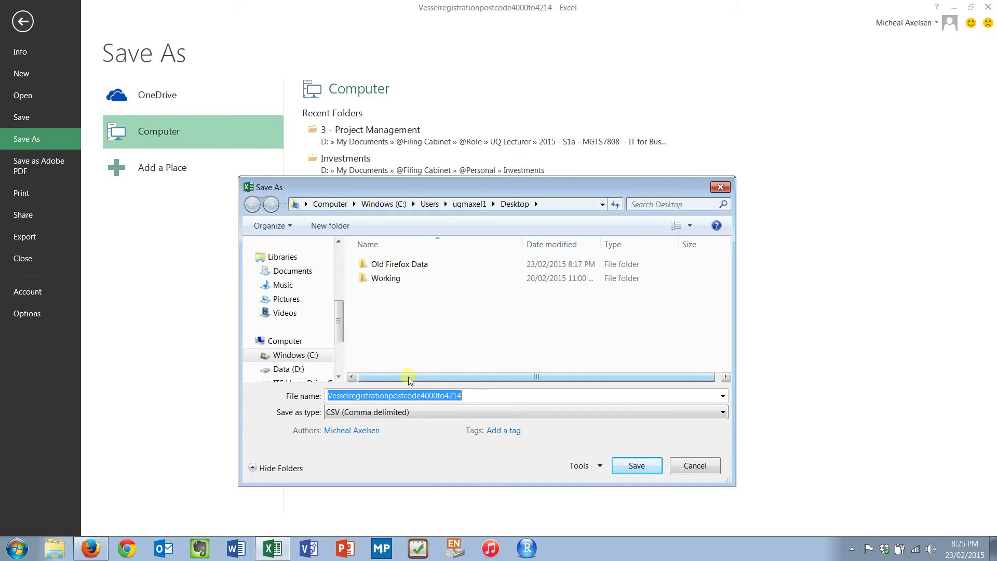
{"action": "type", "text": "?V"}
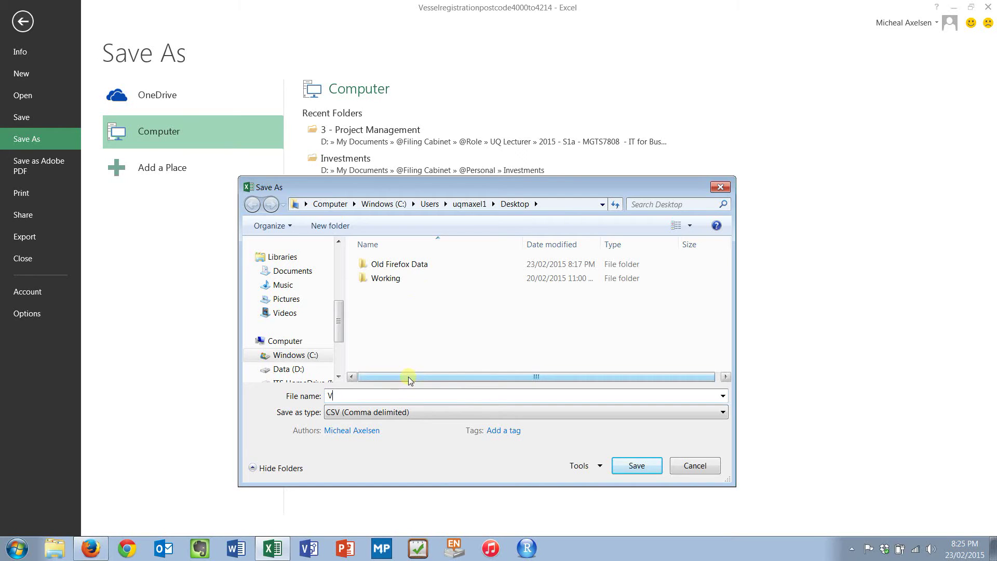
{"action": "type", "text": "essel Registration DB"}
{"action": "left_click", "coordinate": [390, 413]}
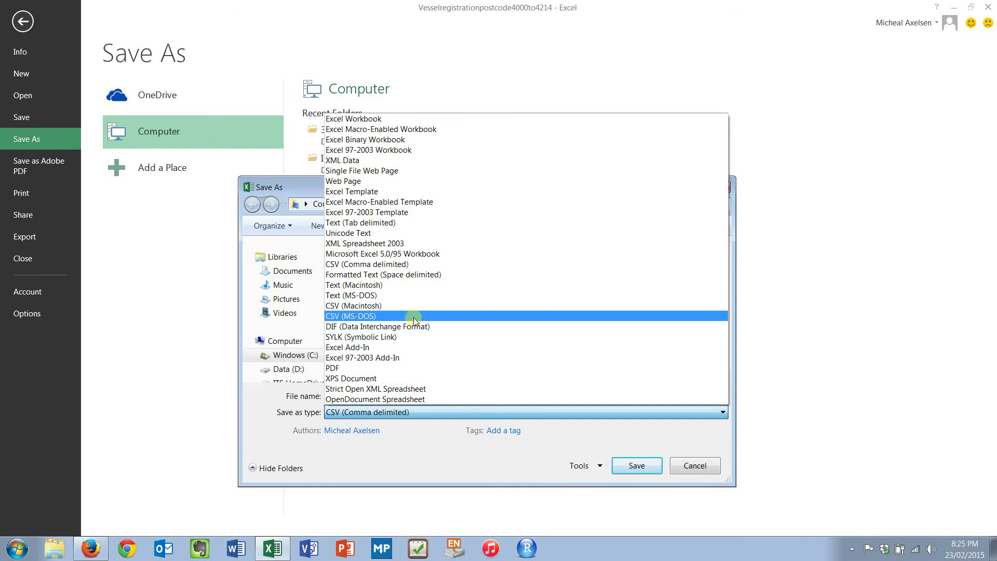
{"action": "left_click", "coordinate": [405, 118]}
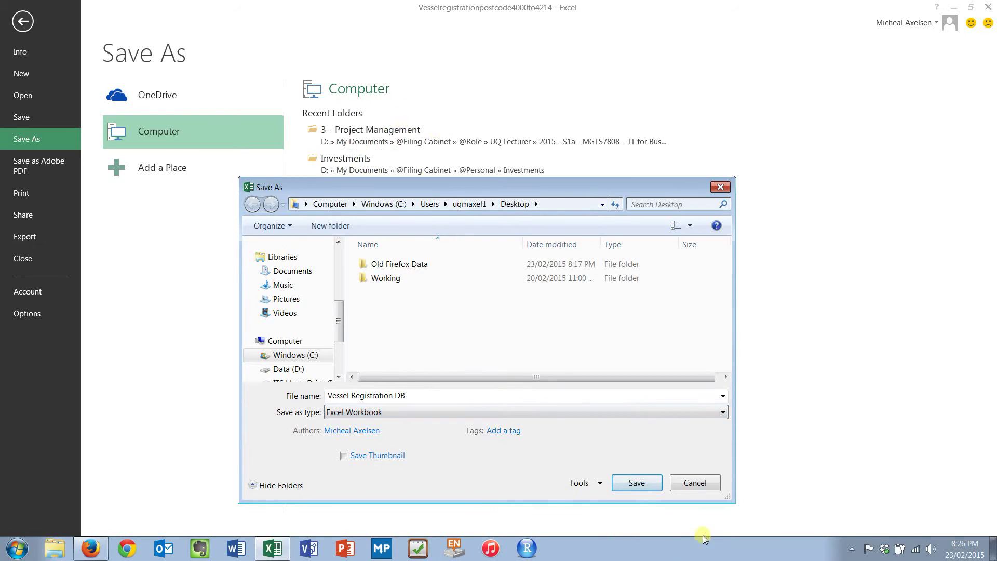
{"action": "left_click", "coordinate": [637, 483]}
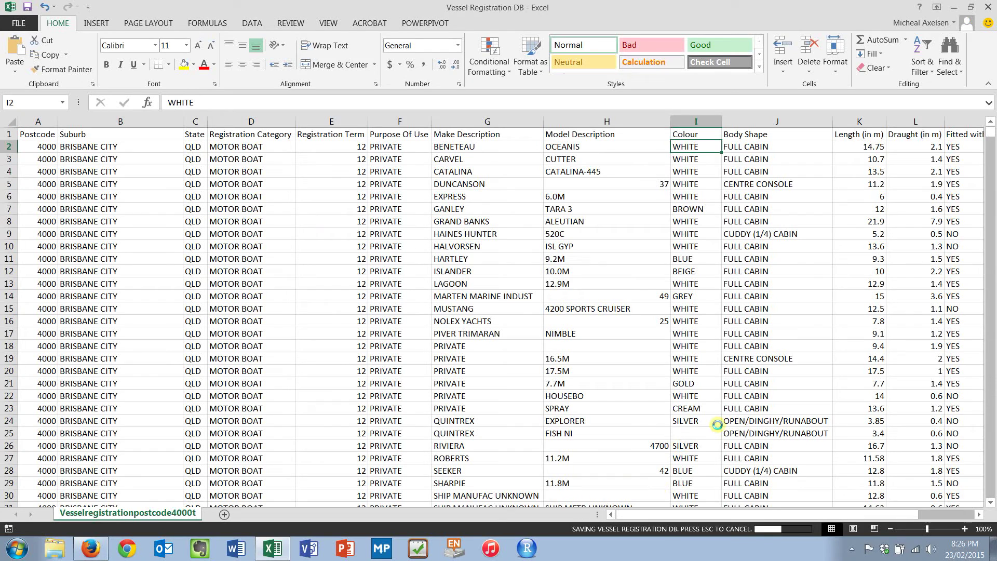
Step: Review the columns by selecting cells I23, B15, the first two records, and F6
{"action": "left_click", "coordinate": [690, 409]}
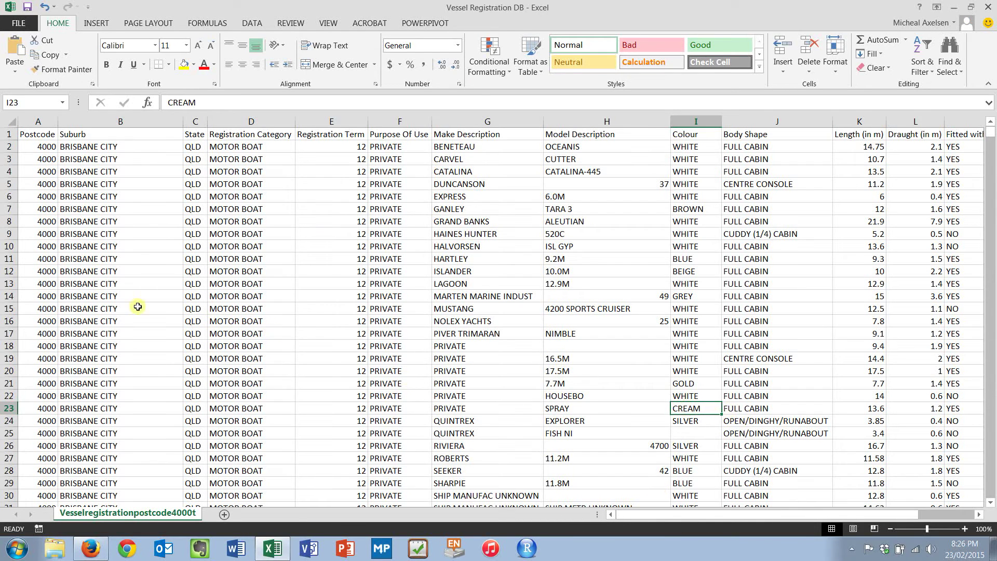
{"action": "left_click", "coordinate": [118, 305]}
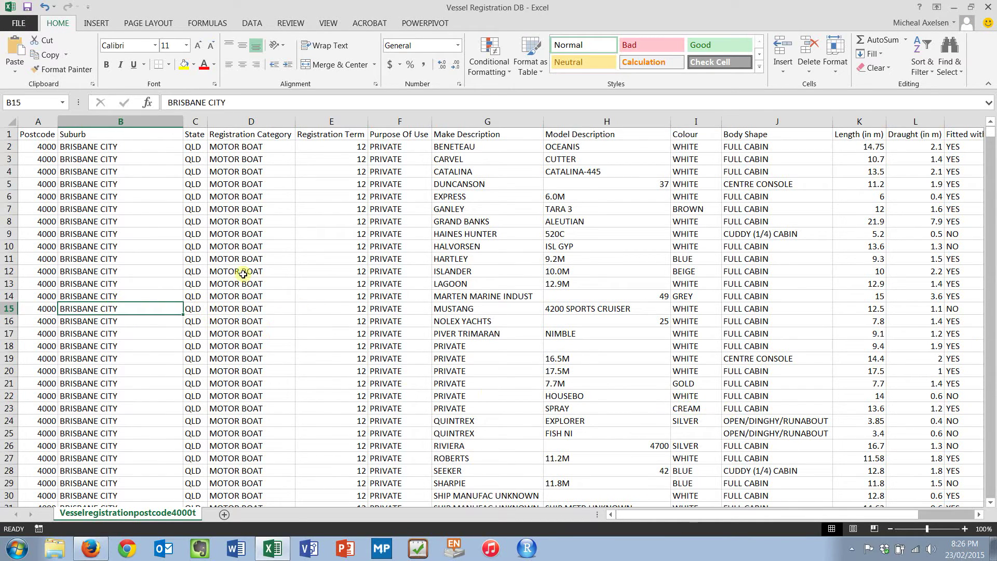
{"action": "left_click_drag", "start_coordinate": [46, 146], "coordinate": [333, 158]}
{"action": "left_click", "coordinate": [400, 196]}
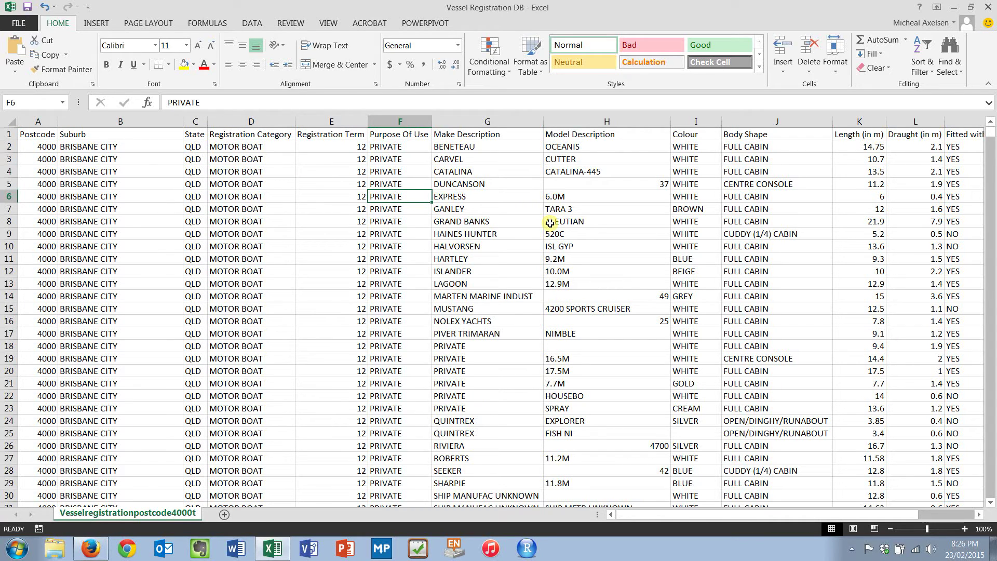
Step: Return to the postcode results and open Marine_Licences_Class_Pcde_Open_Data.csv in Excel
{"action": "left_click", "coordinate": [90, 547]}
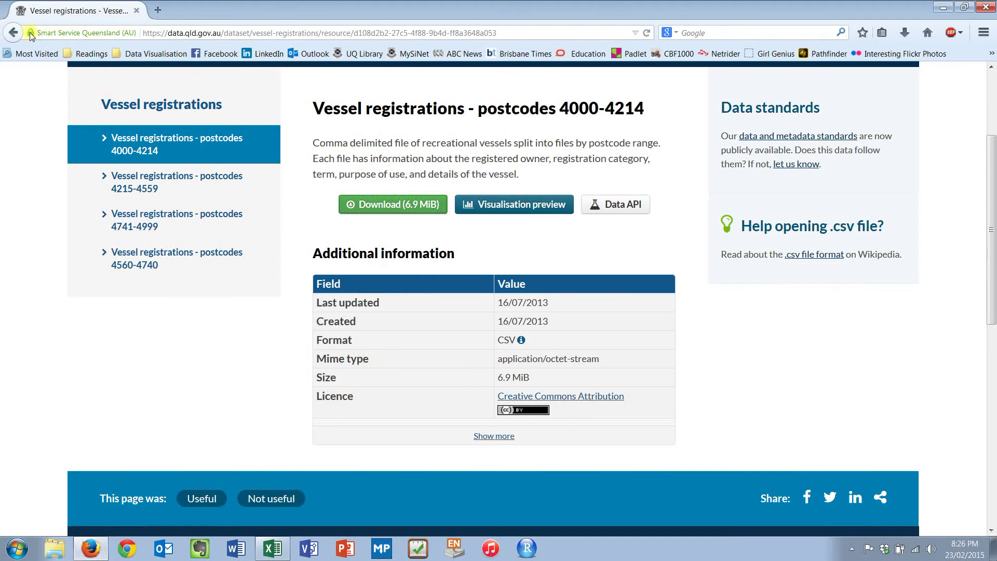
{"action": "left_click", "coordinate": [13, 32]}
{"action": "left_click", "coordinate": [13, 33]}
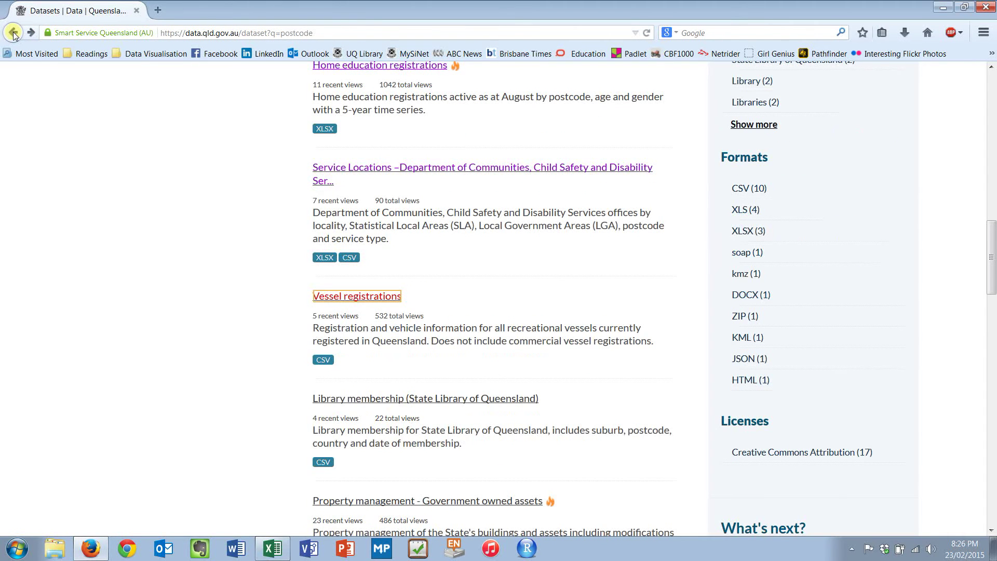
{"action": "scroll", "coordinate": [163, 214], "scroll_direction": "up", "scroll_amount": 10}
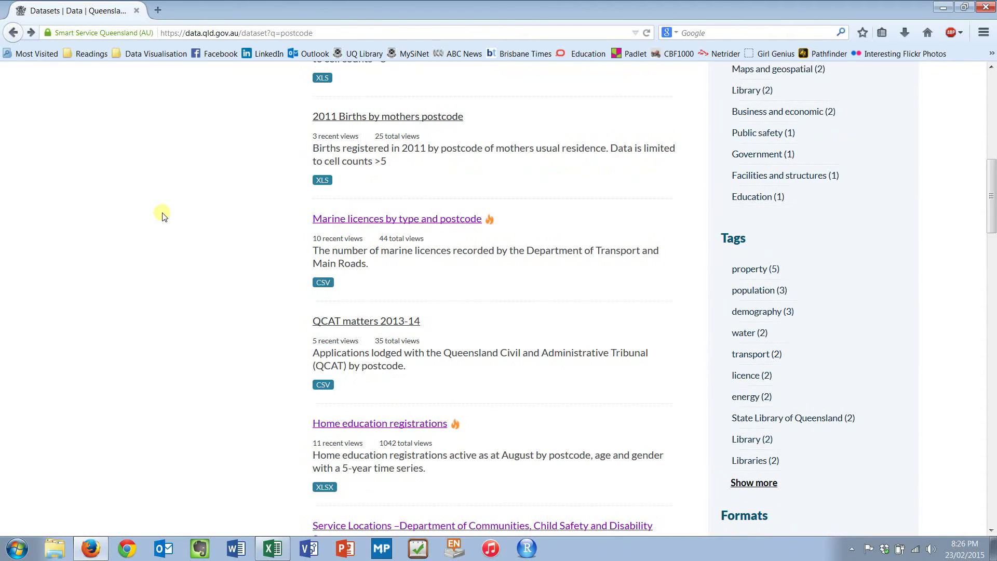
{"action": "left_click", "coordinate": [418, 222]}
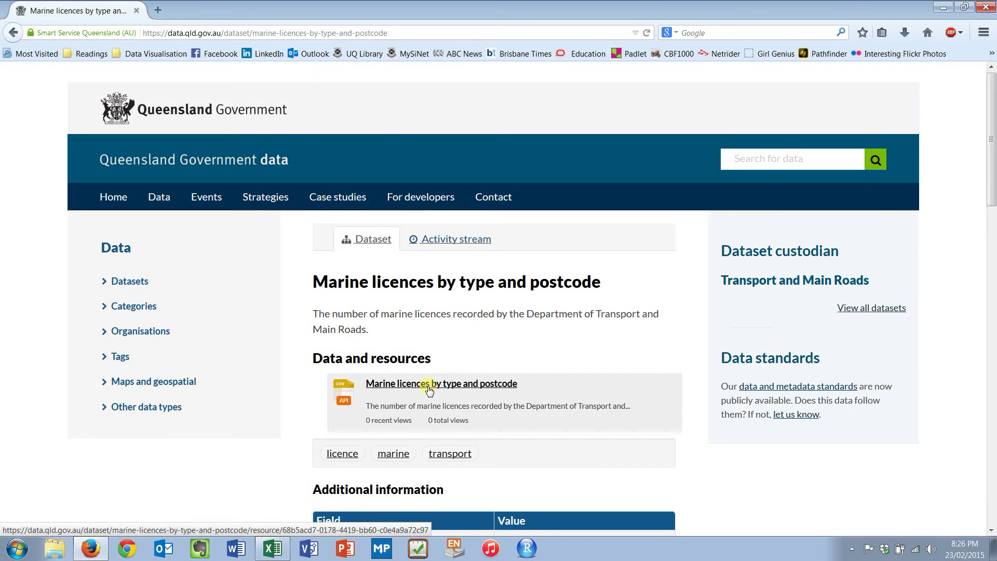
{"action": "left_click", "coordinate": [416, 387]}
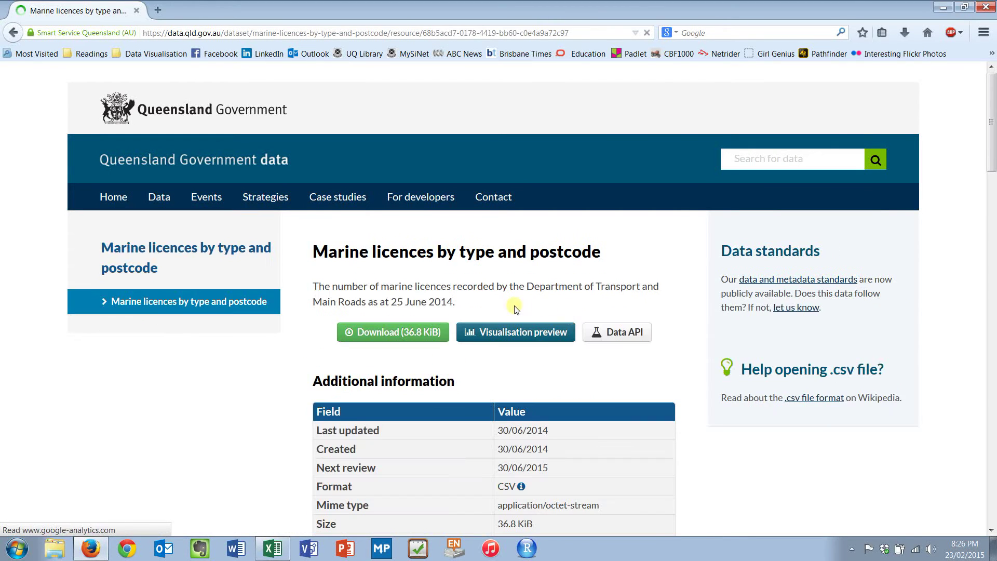
{"action": "left_click", "coordinate": [400, 335]}
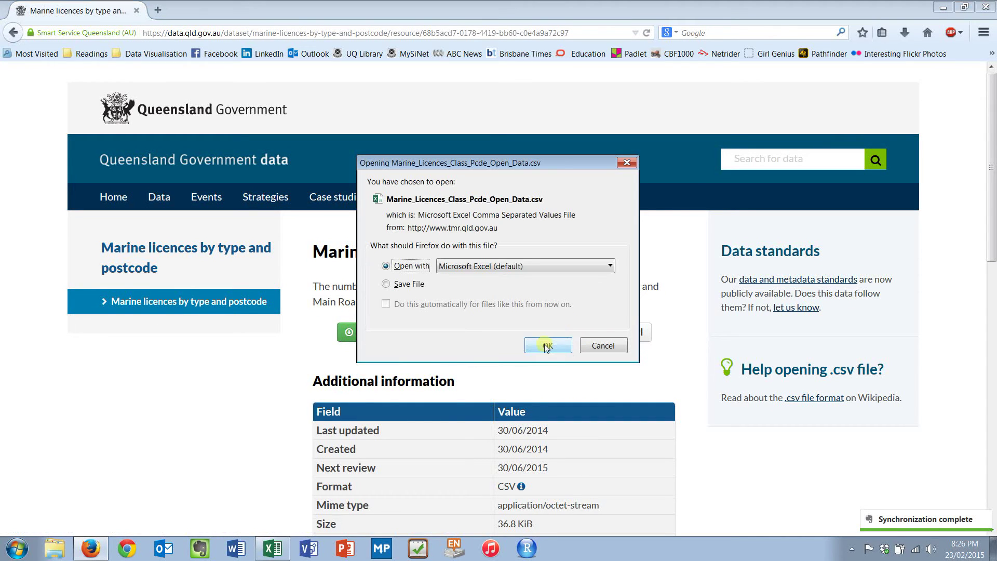
{"action": "left_click", "coordinate": [547, 345]}
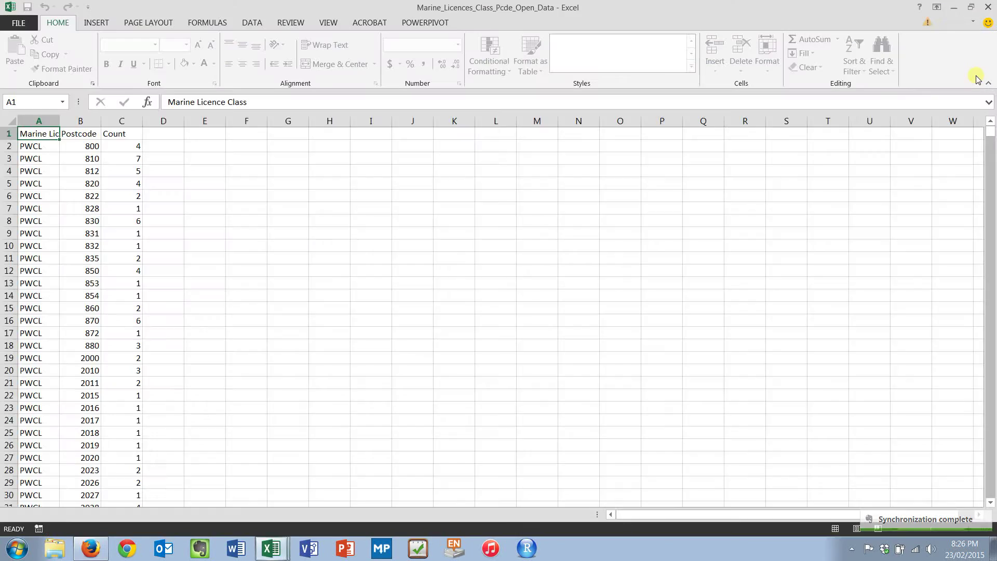
Step: Step down through the Postcode column of the marine licence data
{"action": "key", "text": "Down"}
{"action": "key", "text": "Down"}
{"action": "key", "text": "Right"}
{"action": "key", "text": "Down"}
{"action": "key", "text": "Down"}
{"action": "key", "text": "Down"}
{"action": "key", "text": "Down"}
{"action": "key", "text": "Down"}
{"action": "key", "text": "Down"}
{"action": "key", "text": "Down"}
{"action": "key", "text": "Down"}
{"action": "key", "text": "Down"}
{"action": "key", "text": "Down"}
{"action": "key", "text": "Down"}
{"action": "key", "text": "Down"}
{"action": "key", "text": "Down"}
{"action": "key", "text": "Down"}
{"action": "key", "text": "Down"}
{"action": "key", "text": "Down"}
{"action": "key", "text": "Down"}
{"action": "key", "text": "Down"}
{"action": "key", "text": "Down"}
{"action": "key", "text": "Down"}
{"action": "key", "text": "Down"}
{"action": "key", "text": "Down"}
{"action": "key", "text": "Down"}
{"action": "key", "text": "Down"}
{"action": "key", "text": "Down"}
{"action": "key", "text": "Down"}
{"action": "key", "text": "Down"}
{"action": "key", "text": "Down"}
{"action": "key", "text": "Down"}
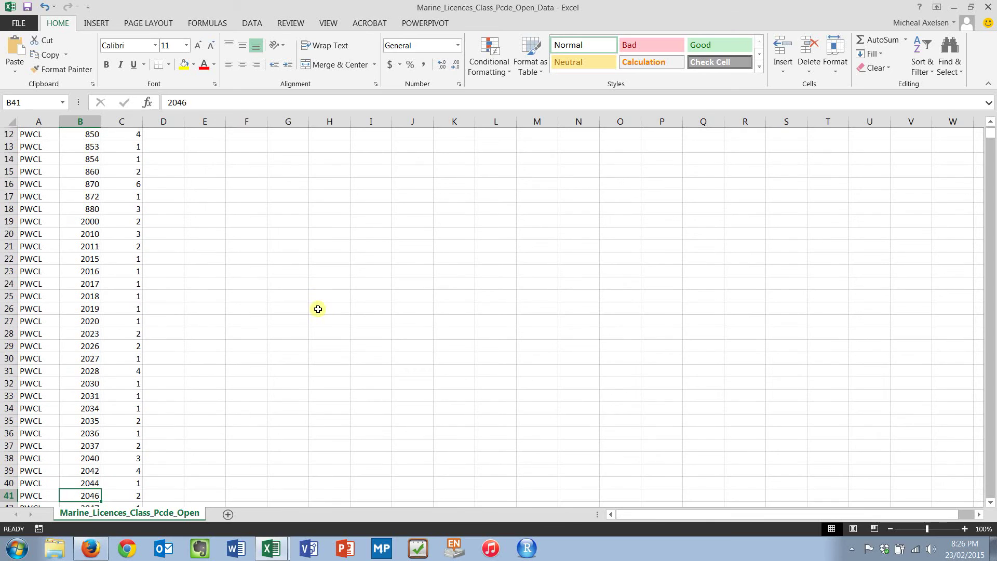
{"action": "key", "text": "Down"}
{"action": "key", "text": "Down"}
{"action": "key", "text": "Down"}
{"action": "key", "text": "Down"}
{"action": "key", "text": "Down"}
{"action": "key", "text": "Down"}
{"action": "key", "text": "Down"}
{"action": "key", "text": "Down"}
{"action": "key", "text": "Down"}
{"action": "key", "text": "Down"}
{"action": "key", "text": "Down"}
{"action": "key", "text": "Down"}
{"action": "key", "text": "Down"}
{"action": "key", "text": "Down"}
{"action": "key", "text": "Down"}
{"action": "key", "text": "Down"}
{"action": "key", "text": "Down"}
{"action": "key", "text": "Down"}
{"action": "key", "text": "Down"}
{"action": "key", "text": "Down"}
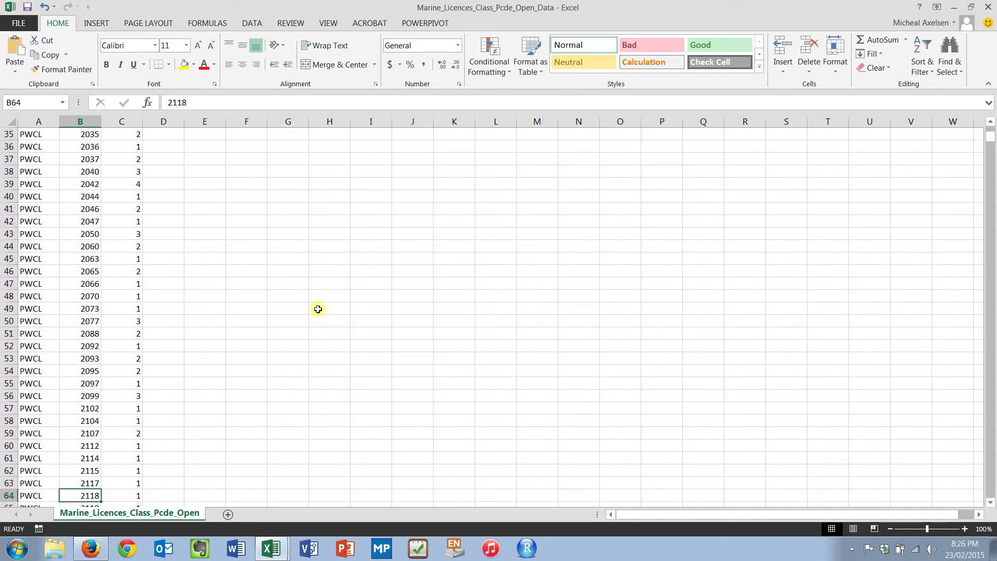
{"action": "key", "text": "Down"}
{"action": "key", "text": "Down"}
{"action": "key", "text": "Down"}
{"action": "key", "text": "Down"}
{"action": "key", "text": "Down"}
{"action": "key", "text": "Down"}
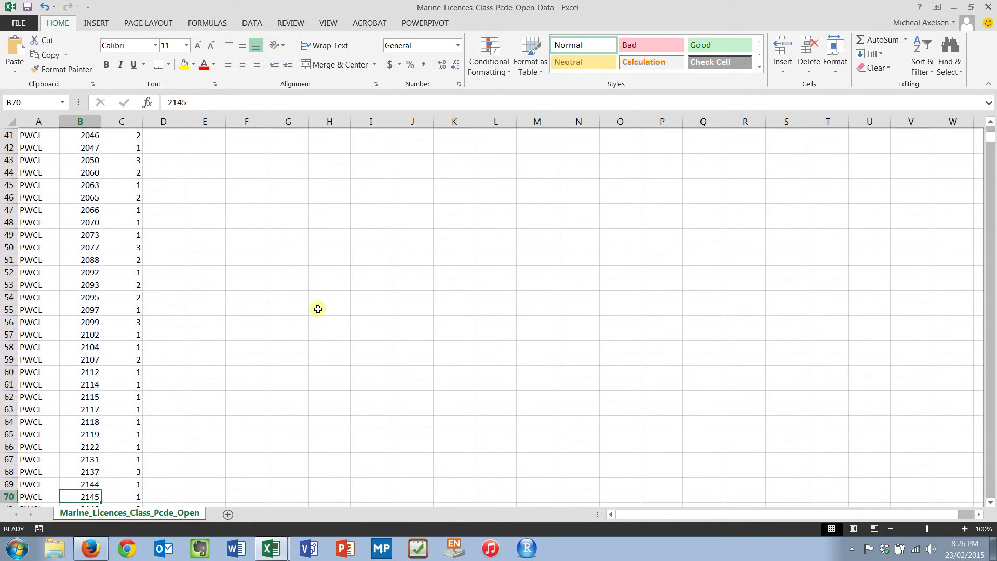
Step: Find postcode 4068, move to its licence count of 512, and show the workbook's Info page
{"action": "key", "text": "ctrl+f"}
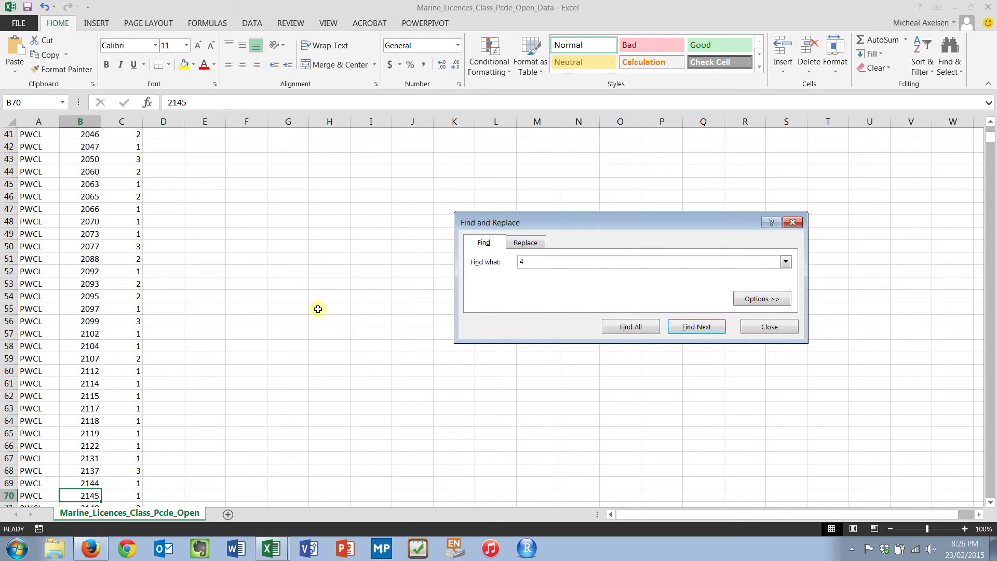
{"action": "key", "text": "Return"}
{"action": "key", "text": "Escape"}
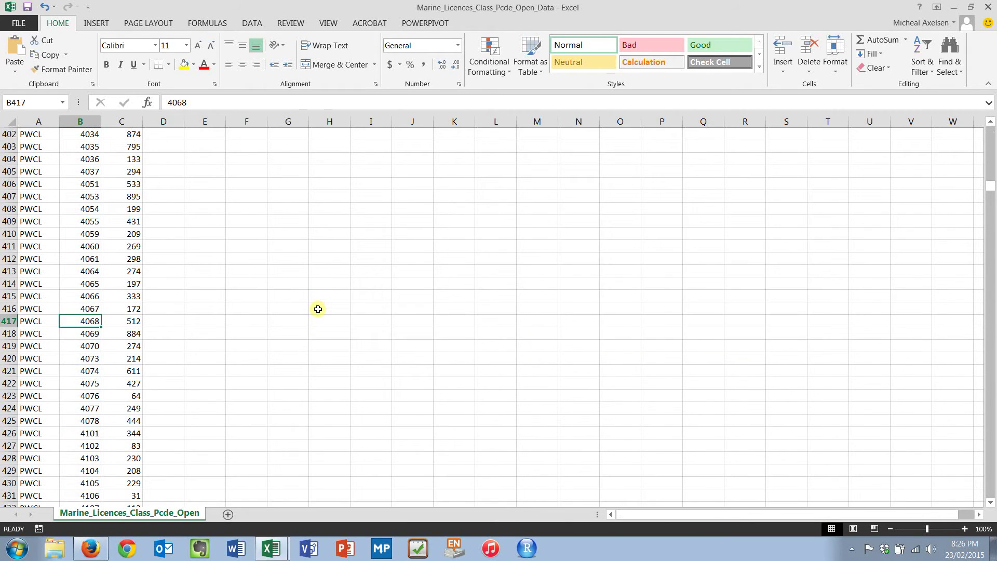
{"action": "key", "text": "Right"}
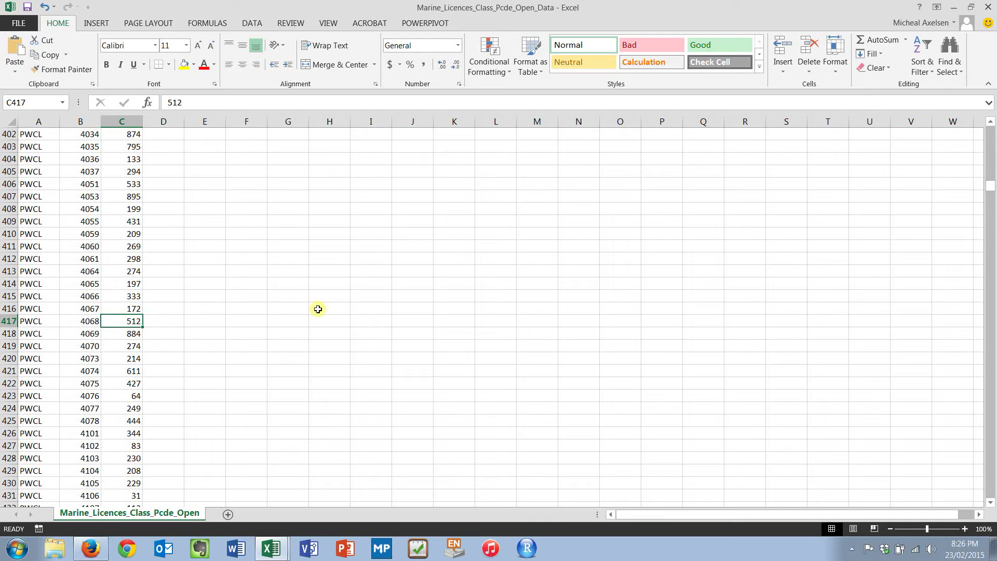
{"action": "key", "text": "alt+f"}
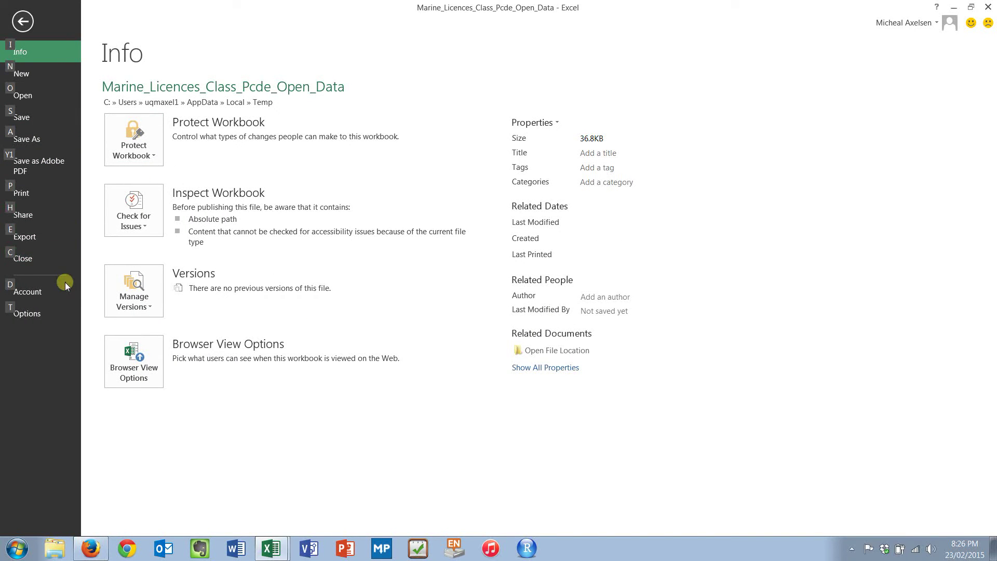
Step: Reopen the Vessel Registration DB workbook from the recent files list
{"action": "left_click", "coordinate": [48, 97]}
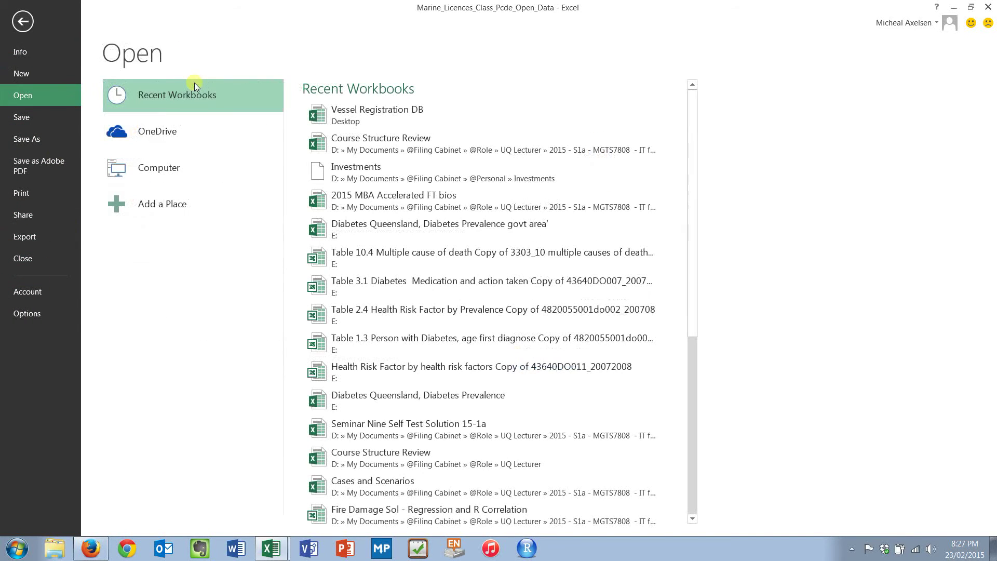
{"action": "left_click", "coordinate": [410, 116]}
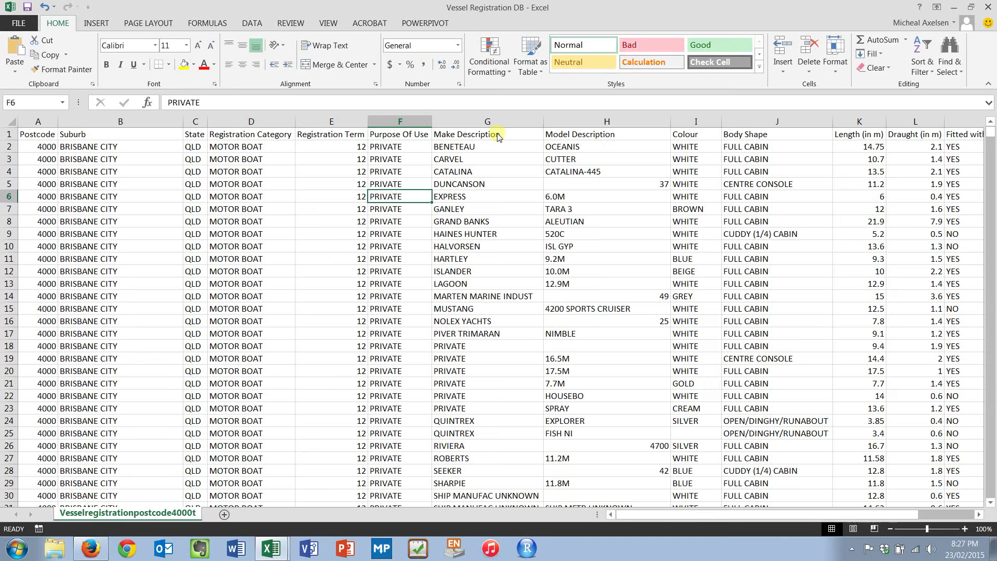
{"action": "left_click", "coordinate": [48, 196]}
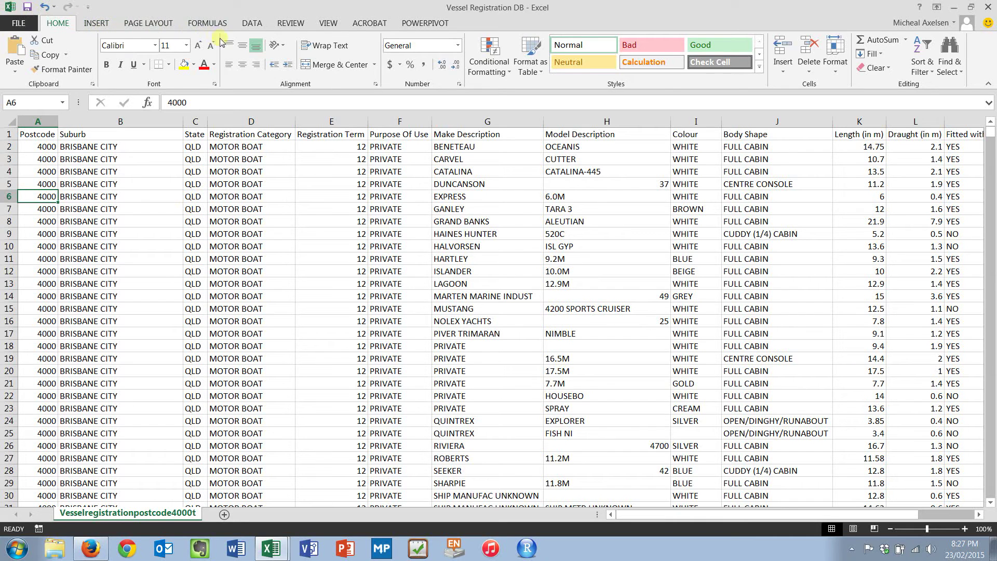
Step: Turn on column filters and filter the Postcode column to only 4068
{"action": "left_click", "coordinate": [251, 29]}
{"action": "left_click", "coordinate": [325, 55]}
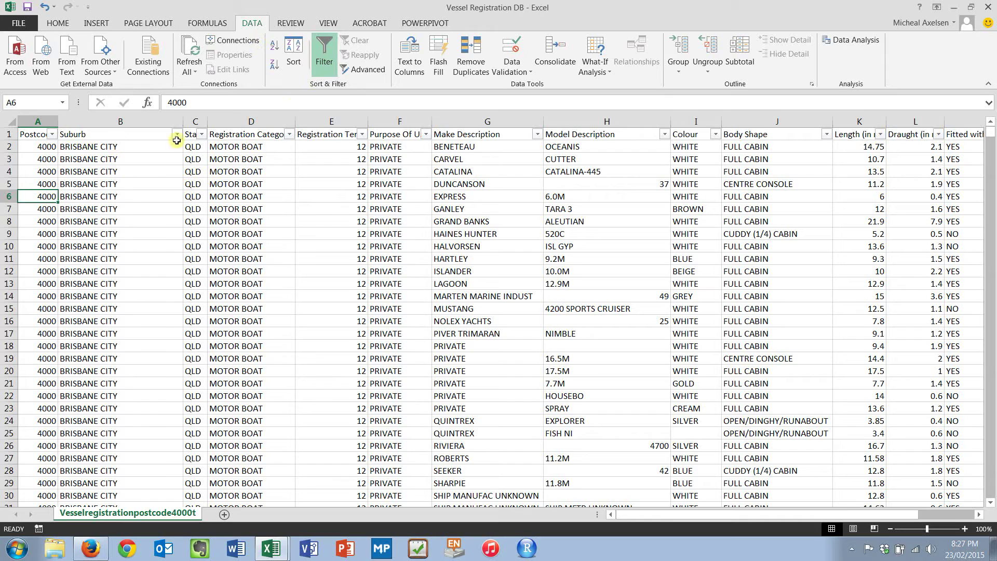
{"action": "left_click", "coordinate": [52, 134]}
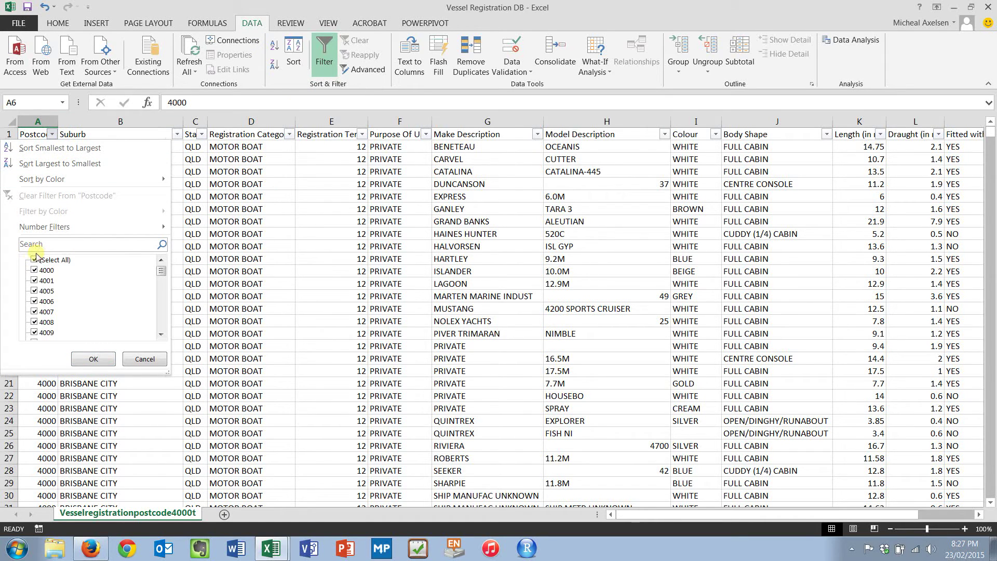
{"action": "left_click", "coordinate": [34, 259]}
{"action": "left_click", "coordinate": [149, 240]}
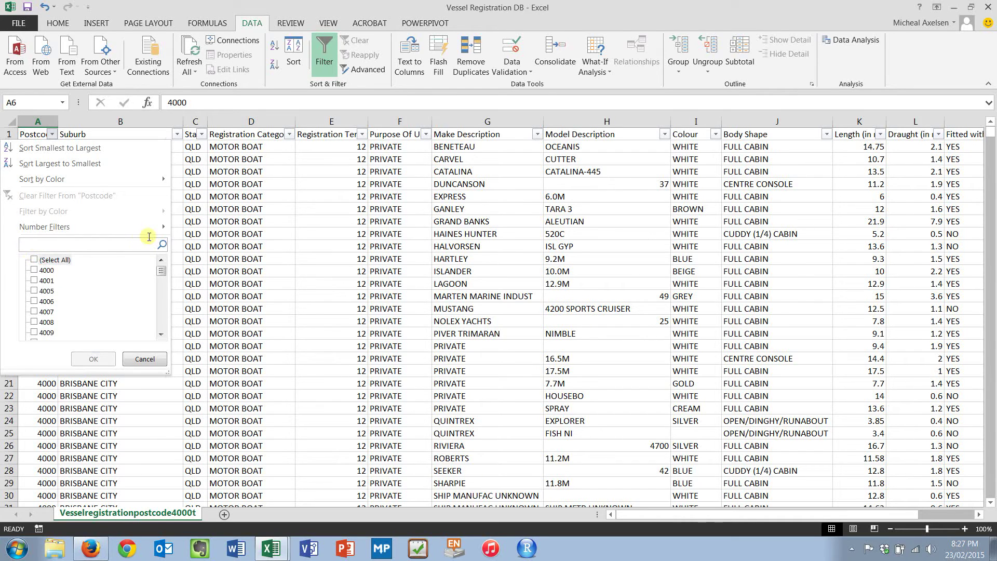
{"action": "type", "text": "4068"}
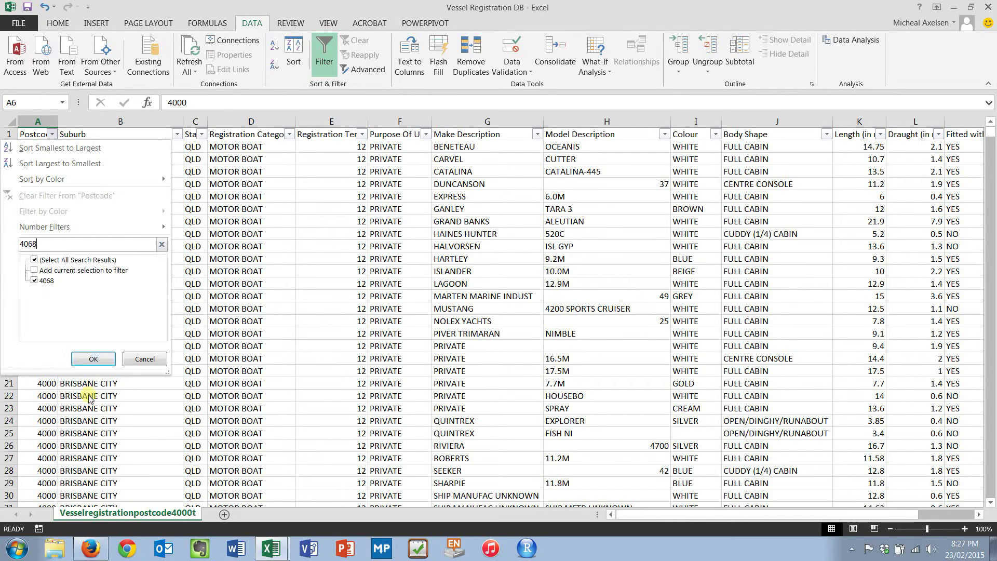
{"action": "left_click", "coordinate": [109, 362]}
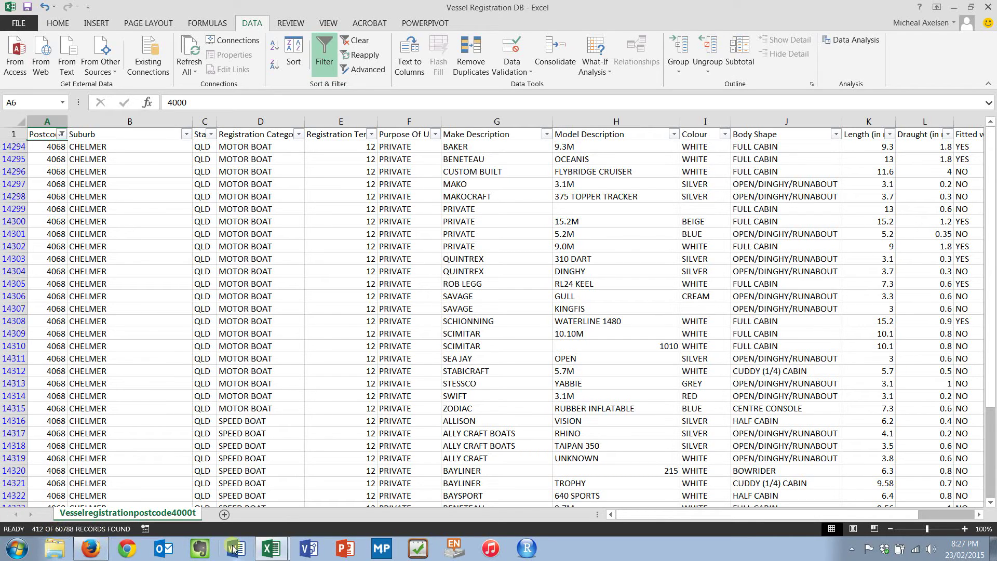
Step: Switch briefly to the marine licences workbook, then back to the filtered vessel records
{"action": "mouse_move", "coordinate": [271, 547]}
{"action": "left_click", "coordinate": [265, 521]}
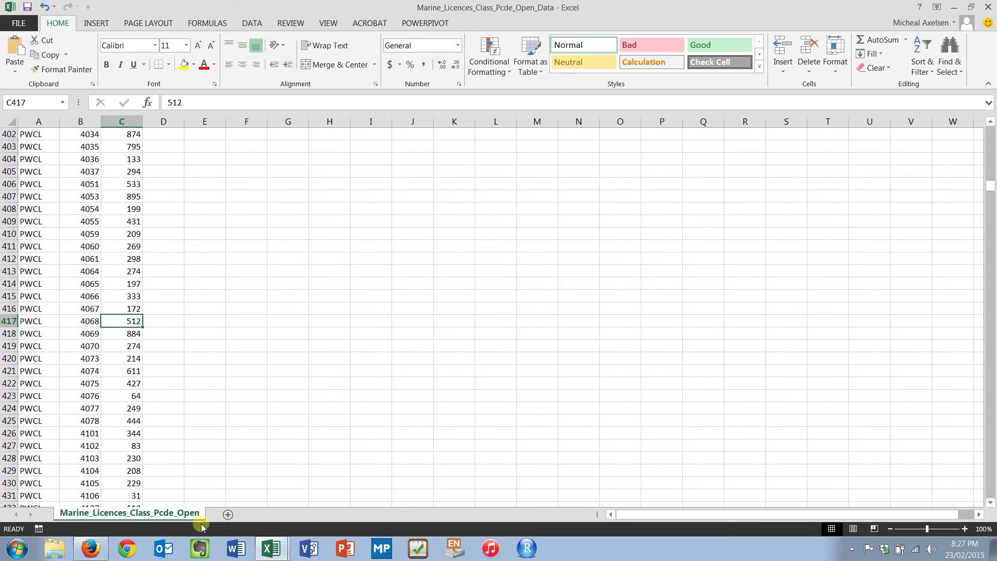
{"action": "mouse_move", "coordinate": [271, 548]}
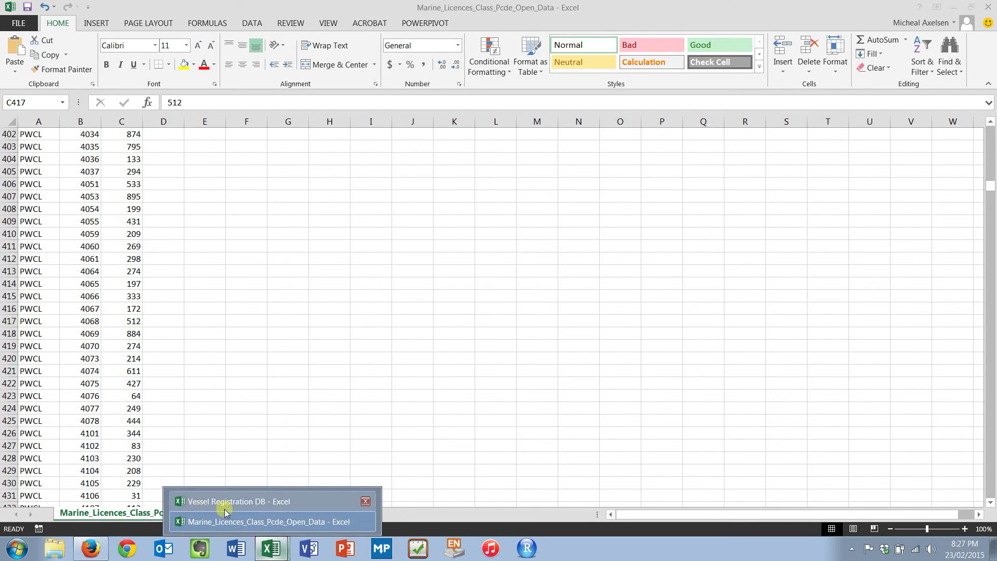
{"action": "left_click", "coordinate": [227, 503]}
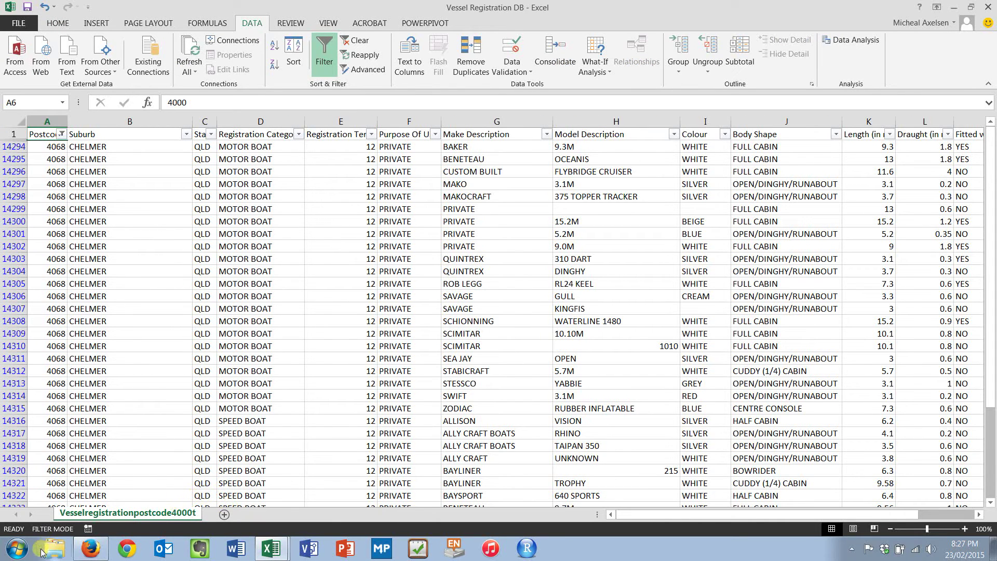
{"action": "scroll", "coordinate": [49, 487], "scroll_direction": "down", "scroll_amount": 1}
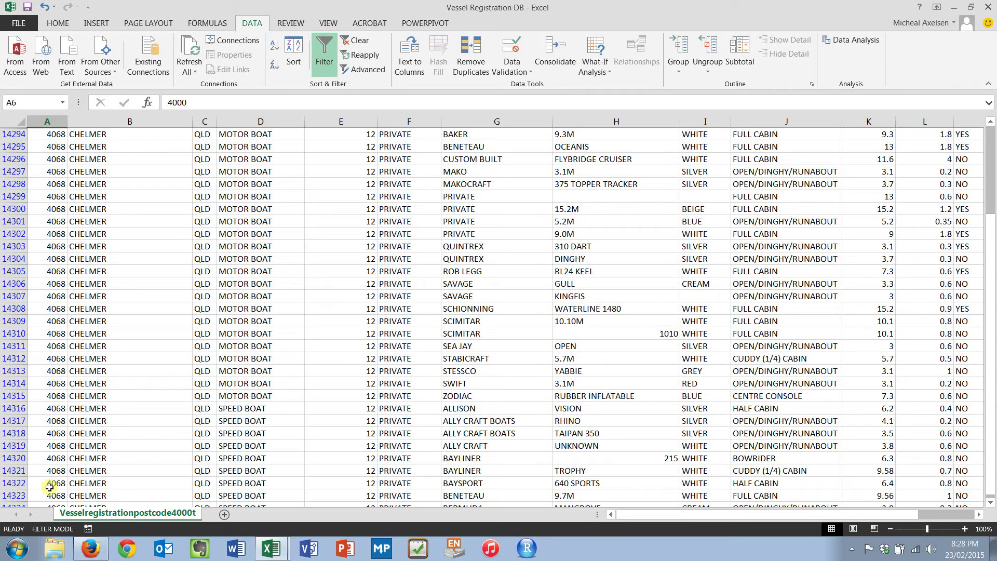
Step: Add a new blank sheet named 'Marine Licence Database'
{"action": "left_click", "coordinate": [225, 514]}
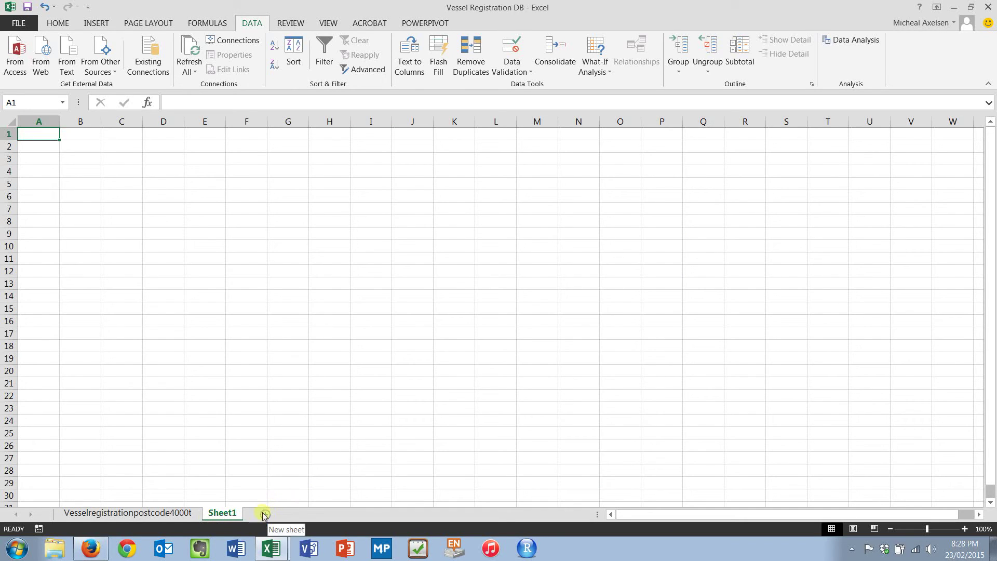
{"action": "double_click", "coordinate": [223, 513]}
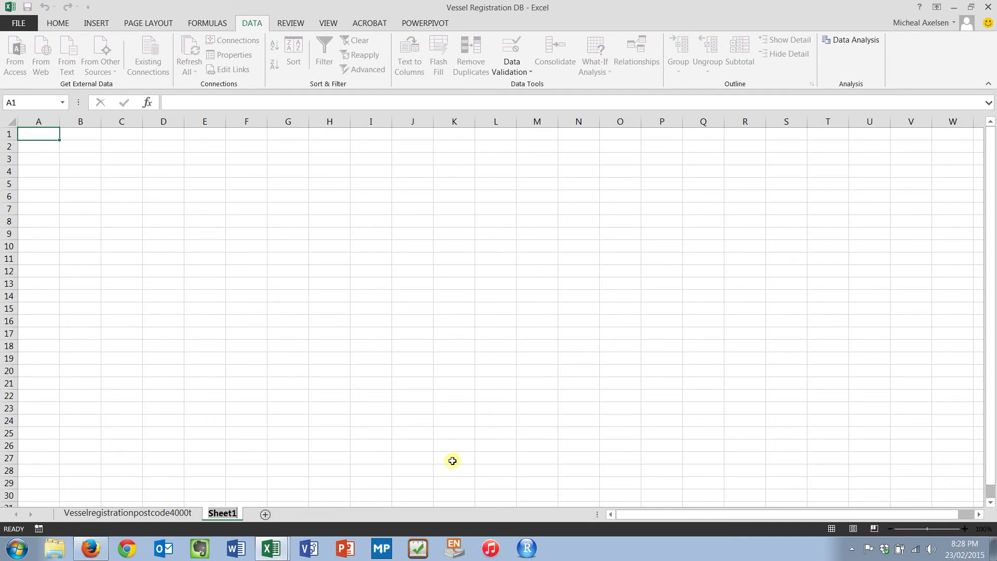
{"action": "type", "text": "Marine Licence Dta"}
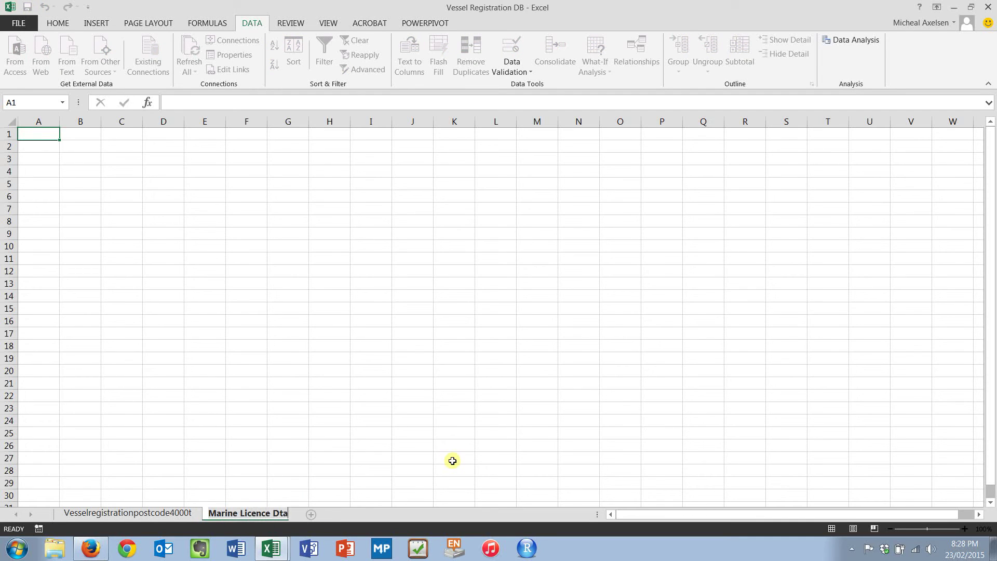
{"action": "key", "text": "BackSpace"}
{"action": "key", "text": "BackSpace"}
{"action": "type", "text": "atabase"}
{"action": "key", "text": "Return"}
Step: Rename the filtered vessel sheet to 'Vessel Registration Dataset'
{"action": "left_click", "coordinate": [156, 512]}
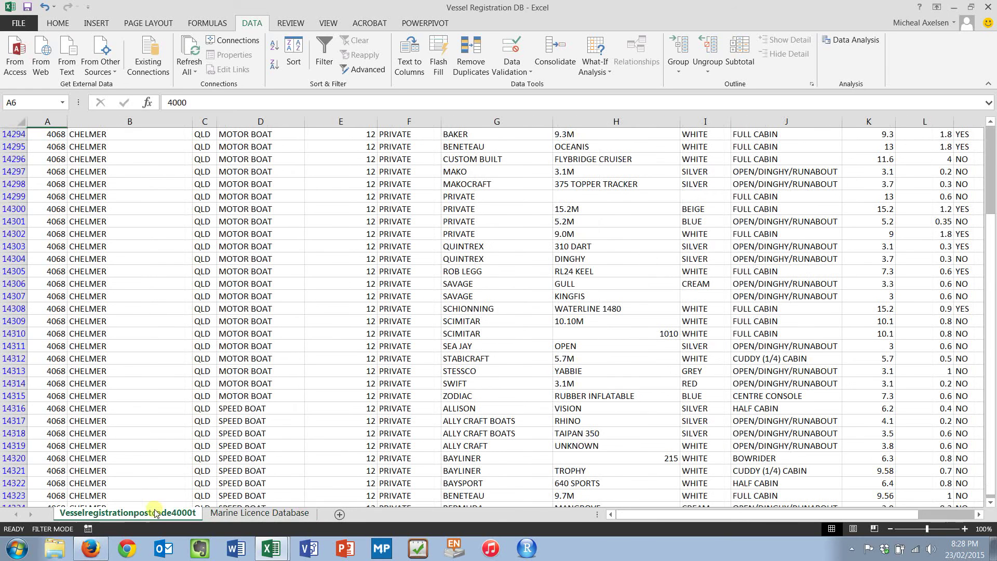
{"action": "double_click", "coordinate": [156, 512]}
{"action": "type", "text": "Vessel Re"}
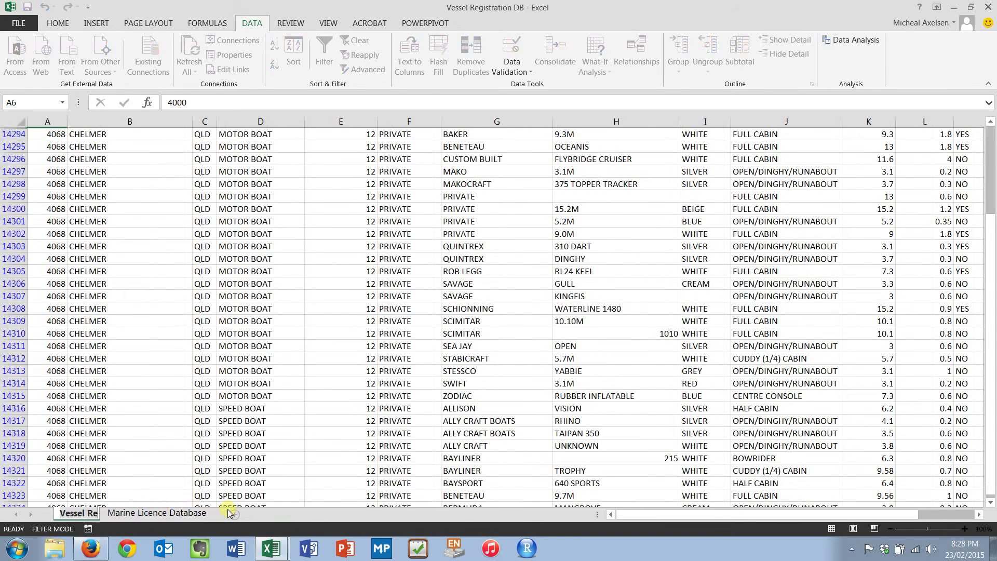
{"action": "type", "text": "gistration Database"}
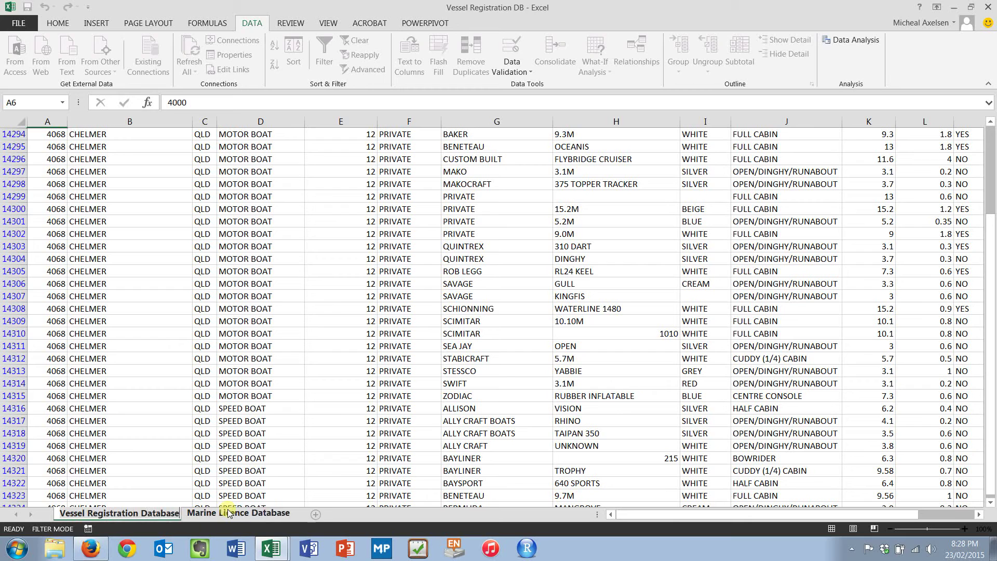
{"action": "key", "text": "Return"}
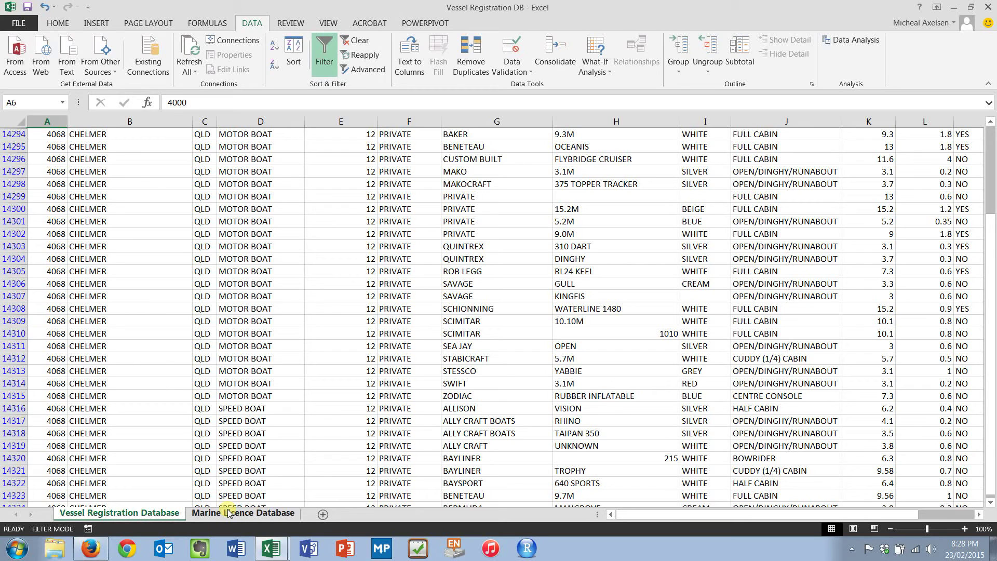
{"action": "double_click", "coordinate": [155, 513]}
{"action": "key", "text": "End"}
{"action": "key", "text": "BackSpace"}
{"action": "key", "text": "BackSpace"}
{"action": "key", "text": "BackSpace"}
{"action": "key", "text": "BackSpace"}
{"action": "type", "text": "set"}
{"action": "key", "text": "Return"}
Step: Correct the new sheet's name to 'Marine Licence Dataset'
{"action": "double_click", "coordinate": [261, 514]}
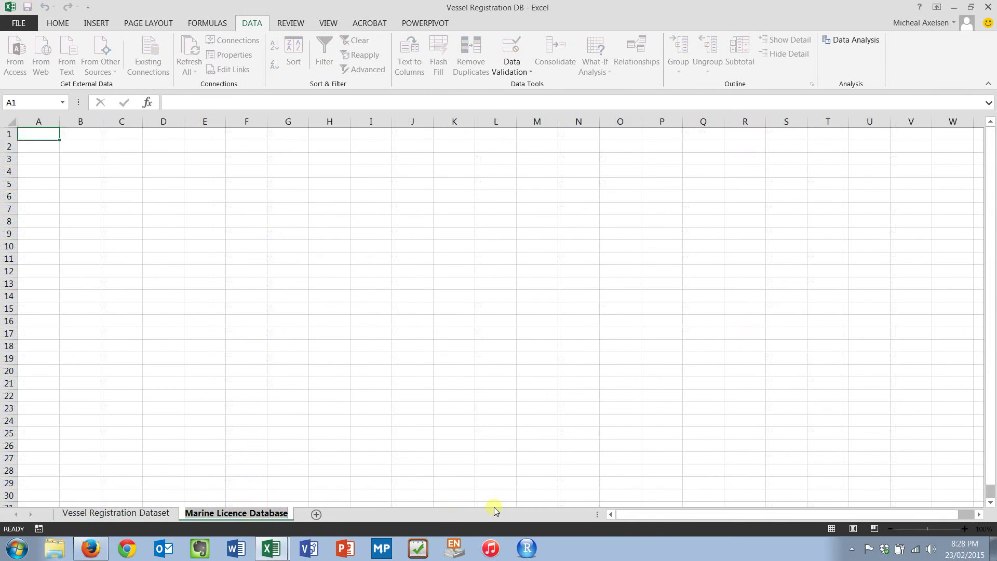
{"action": "key", "text": "End"}
{"action": "key", "text": "BackSpace"}
{"action": "key", "text": "BackSpace"}
{"action": "key", "text": "BackSpace"}
{"action": "type", "text": "aset"}
{"action": "key", "text": "Return"}
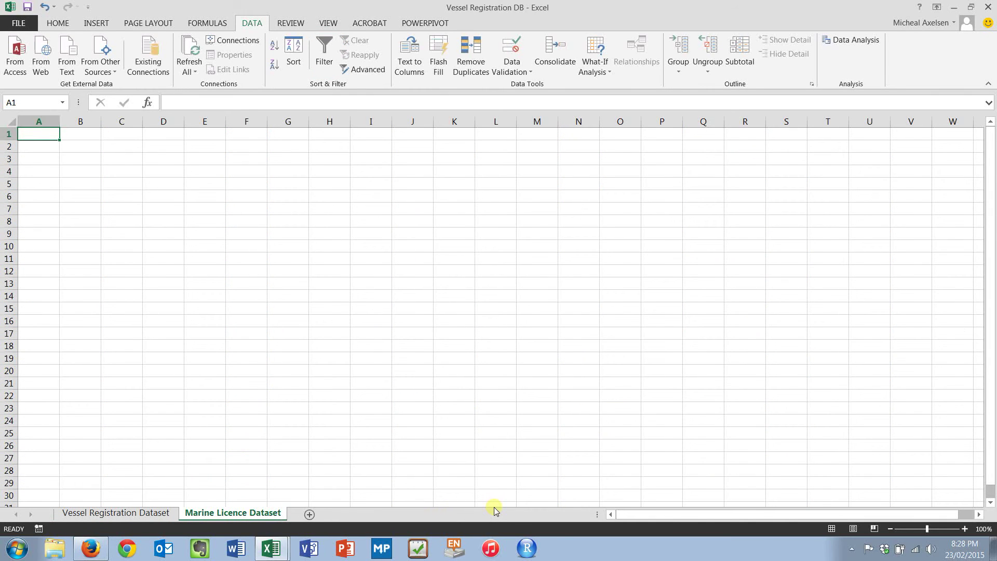
Step: Select and copy all the licence Class, Postcode and Count data in the source workbook
{"action": "key", "text": "alt+Tab"}
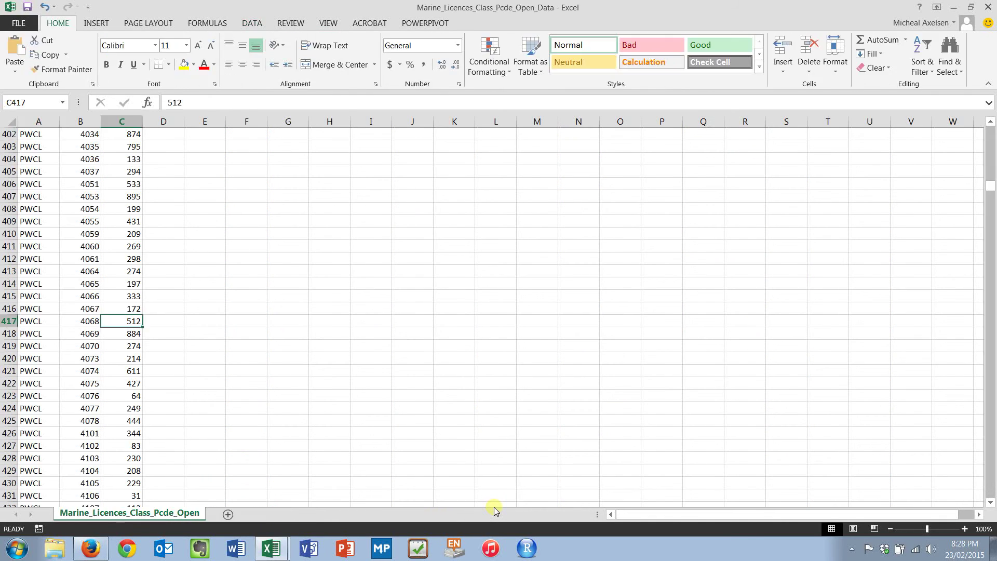
{"action": "key", "text": "ctrl+Home"}
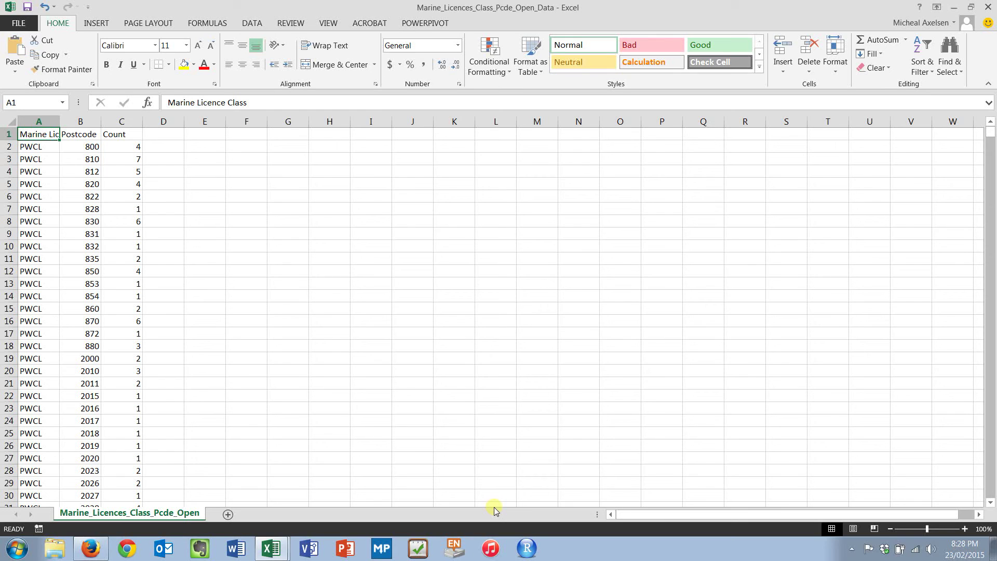
{"action": "key", "text": "shift+Right"}
{"action": "key", "text": "shift+Right"}
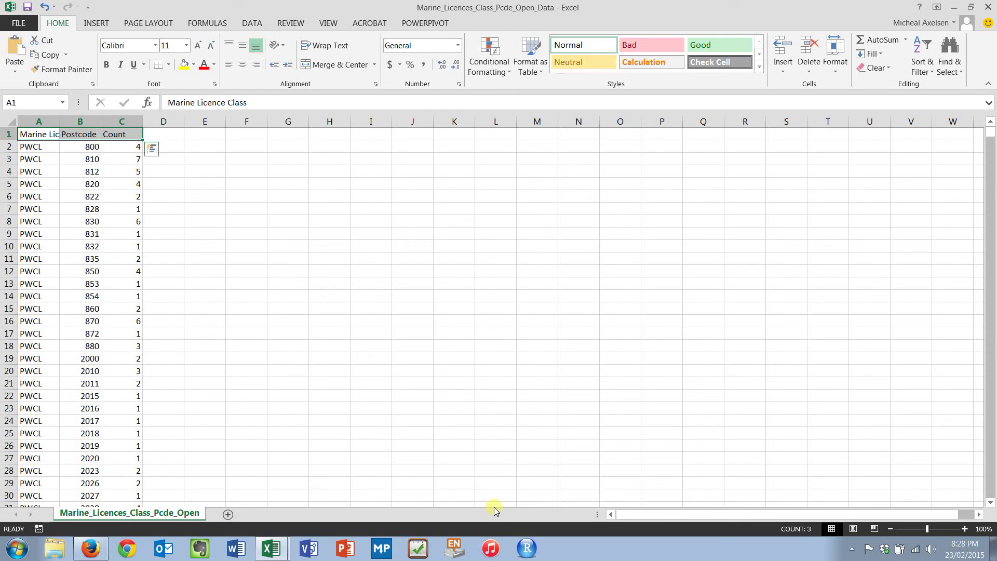
{"action": "key", "text": "shift+Down"}
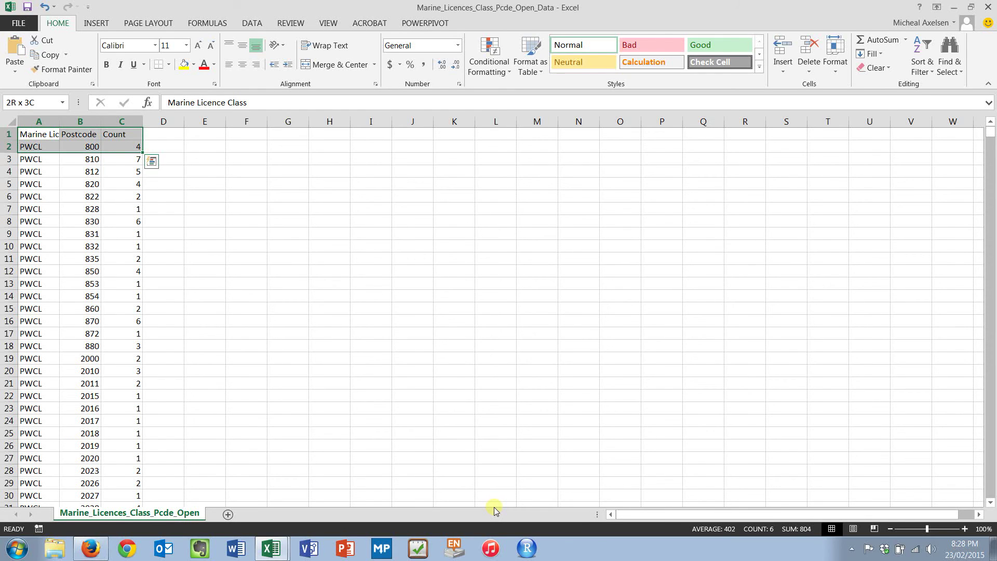
{"action": "key", "text": "ctrl+shift+Down"}
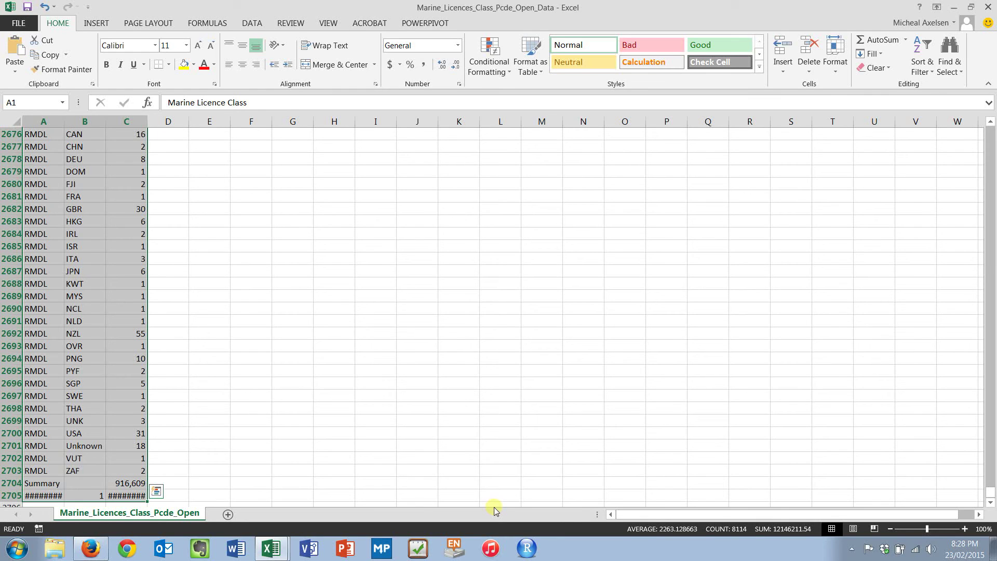
{"action": "key", "text": "ctrl+c"}
{"action": "key", "text": "ctrl+BackSpace"}
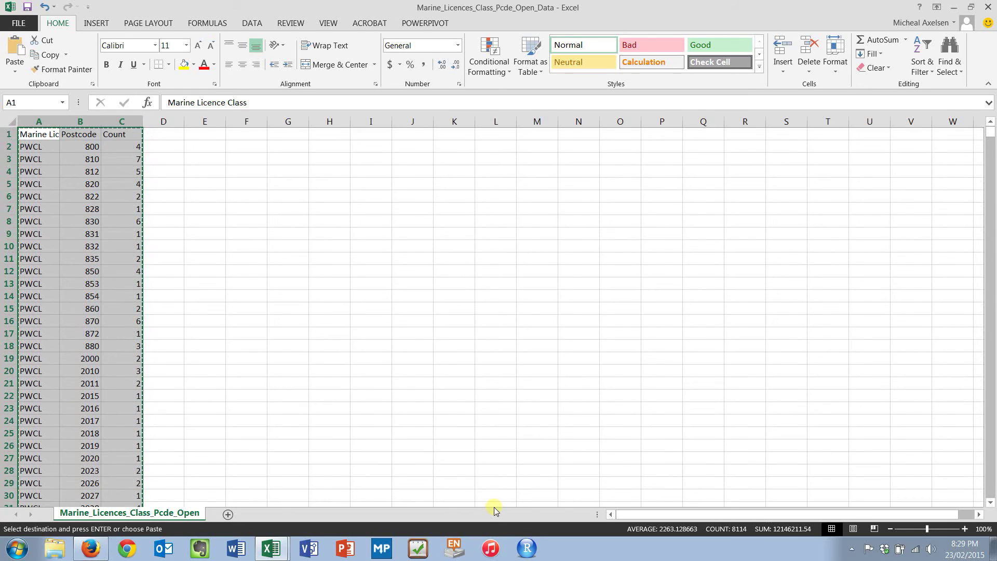
Step: Paste the licence data into the Marine Licence Dataset sheet and autofit columns A to C
{"action": "key", "text": "ctrl+Tab"}
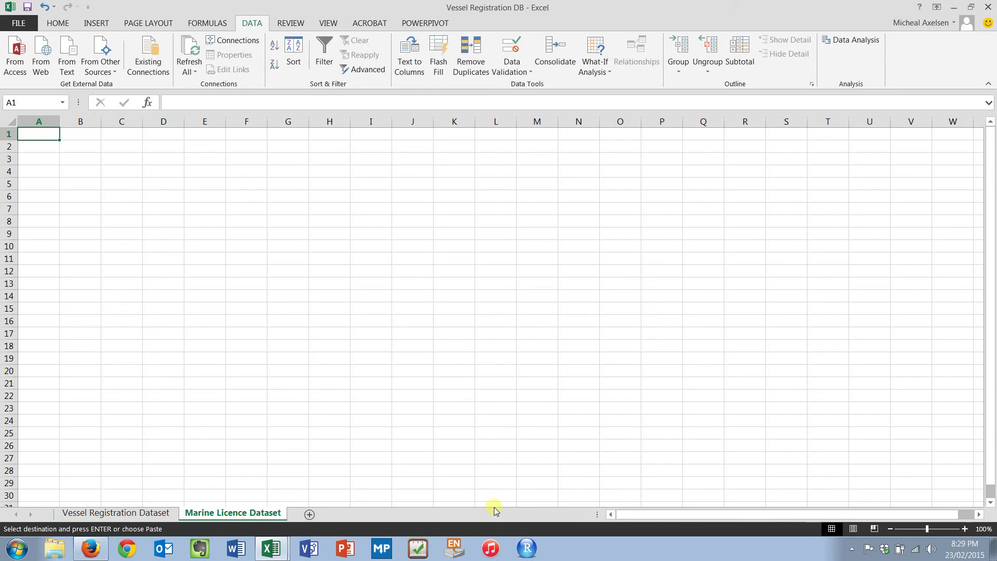
{"action": "key", "text": "ctrl+v"}
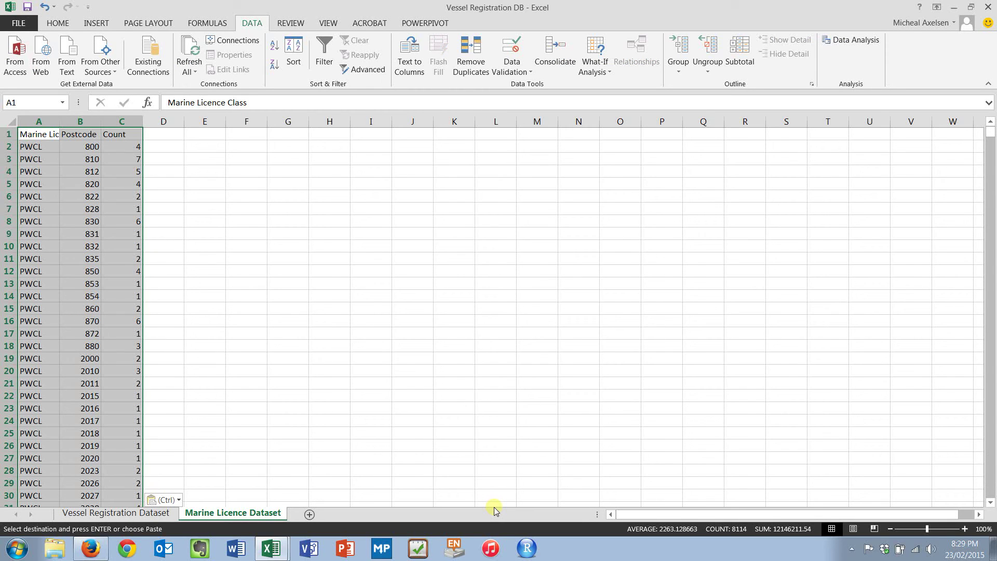
{"action": "key", "text": "alt+o"}
{"action": "key", "text": "a"}
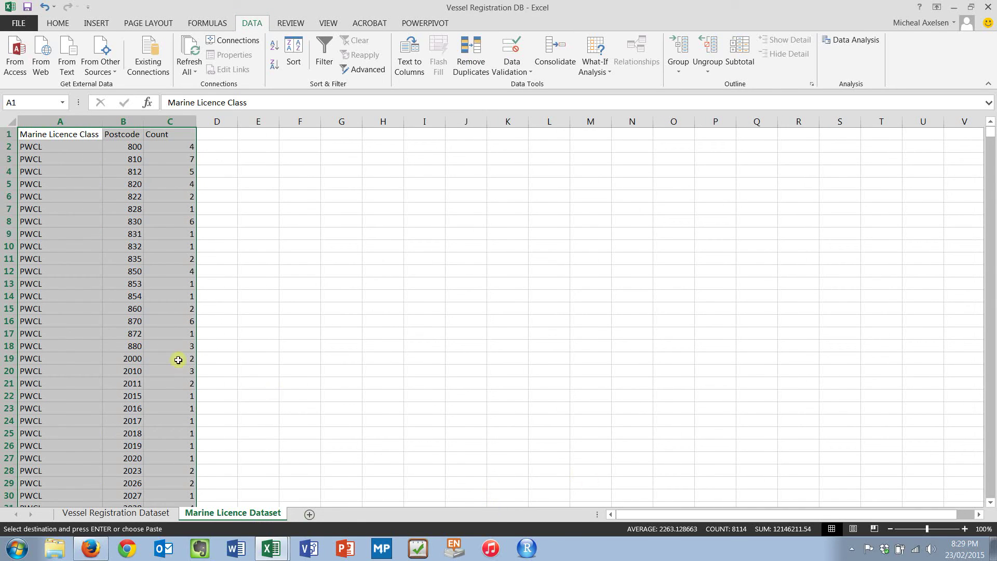
Step: Delete rows 2 to 379, the licence rows with postcodes below 4000
{"action": "left_click", "coordinate": [133, 269]}
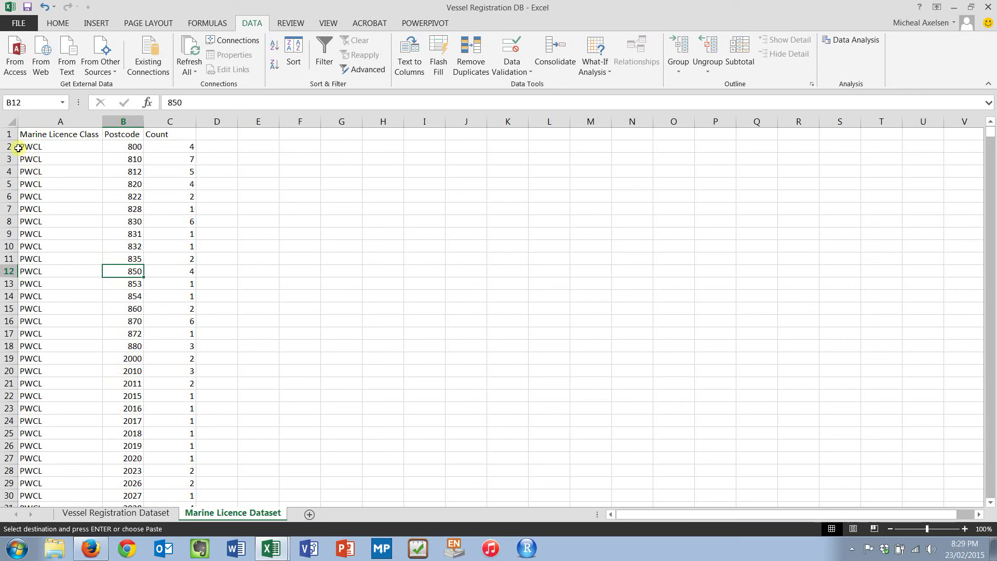
{"action": "left_click", "coordinate": [20, 148]}
{"action": "scroll", "coordinate": [54, 217], "scroll_direction": "down", "scroll_amount": 20}
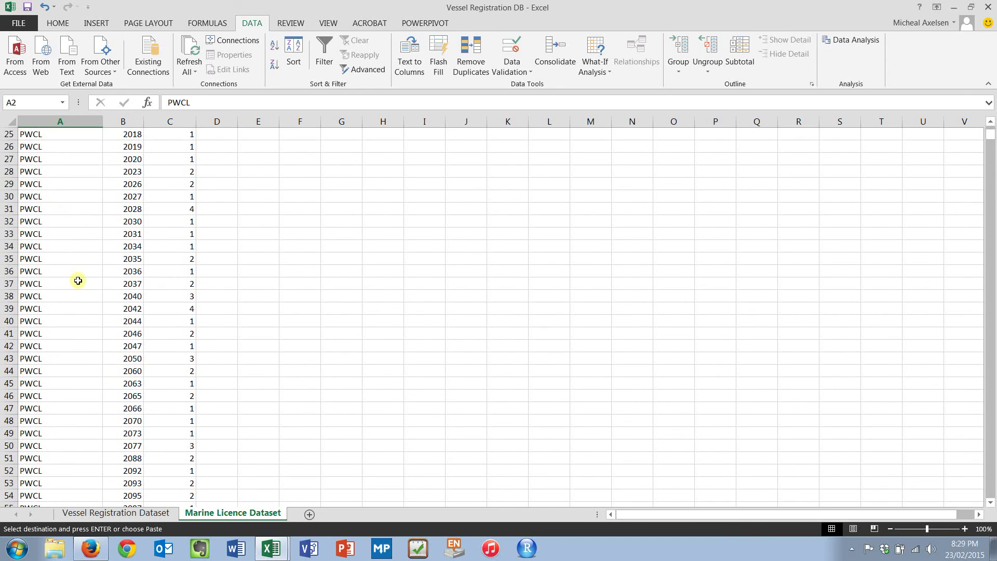
{"action": "scroll", "coordinate": [88, 304], "scroll_direction": "down", "scroll_amount": 20}
{"action": "scroll", "coordinate": [87, 304], "scroll_direction": "down", "scroll_amount": 20}
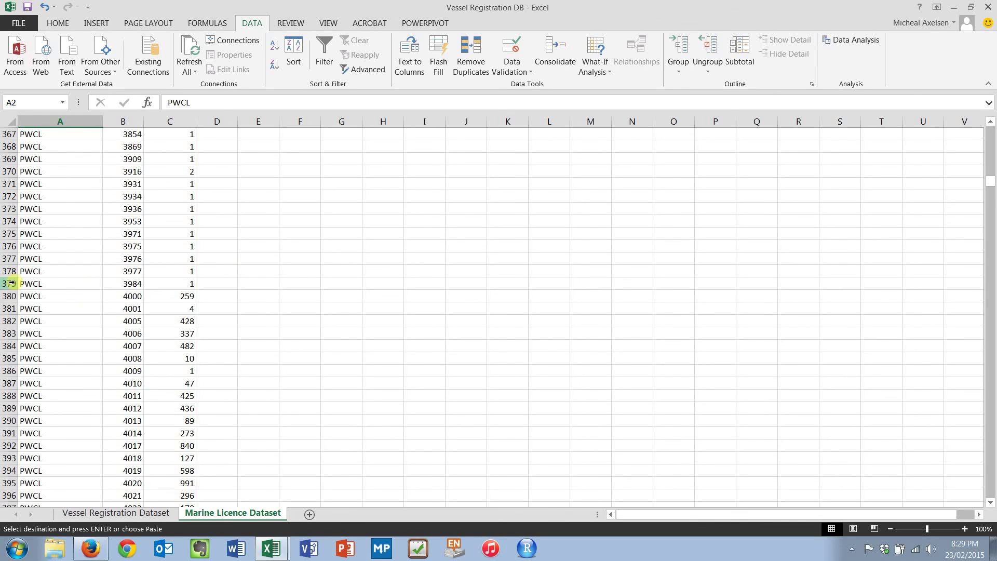
{"action": "left_click", "coordinate": [12, 283], "text": "shift"}
{"action": "right_click", "coordinate": [126, 253]}
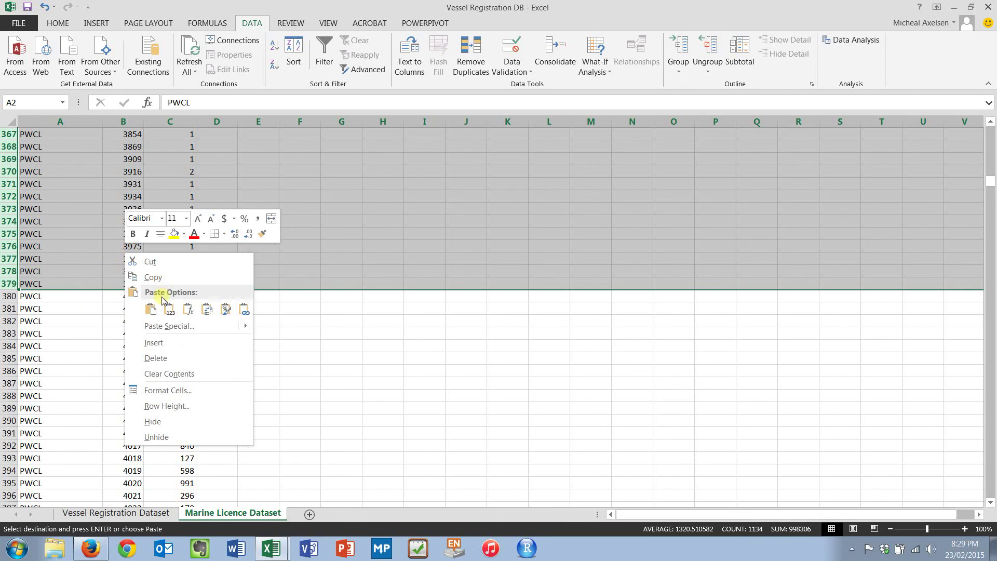
{"action": "left_click", "coordinate": [155, 358]}
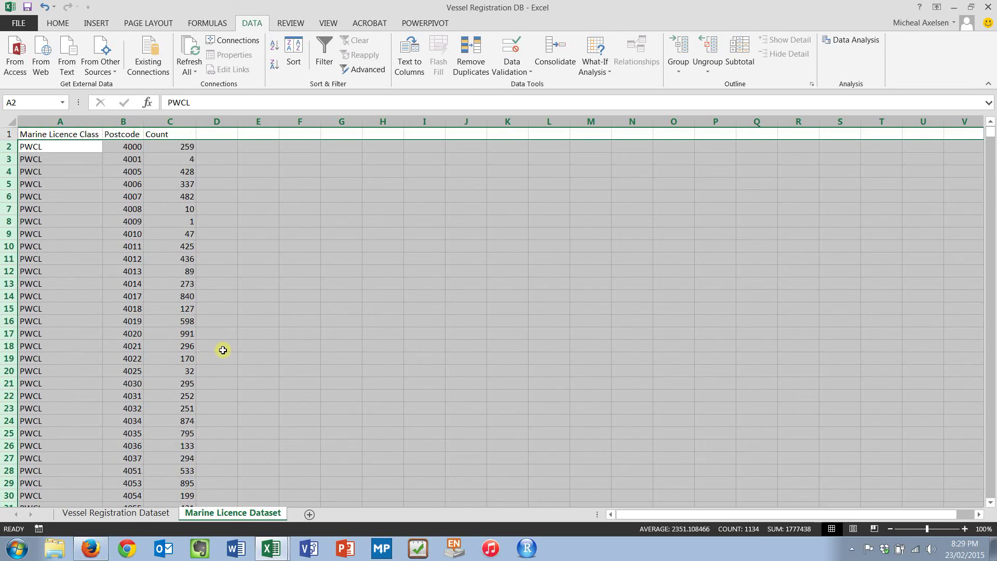
{"action": "left_click", "coordinate": [144, 318]}
Step: Jump to the end of the licence data and scroll back to the first postcode 5000 row
{"action": "scroll", "coordinate": [144, 317], "scroll_direction": "down", "scroll_amount": 9}
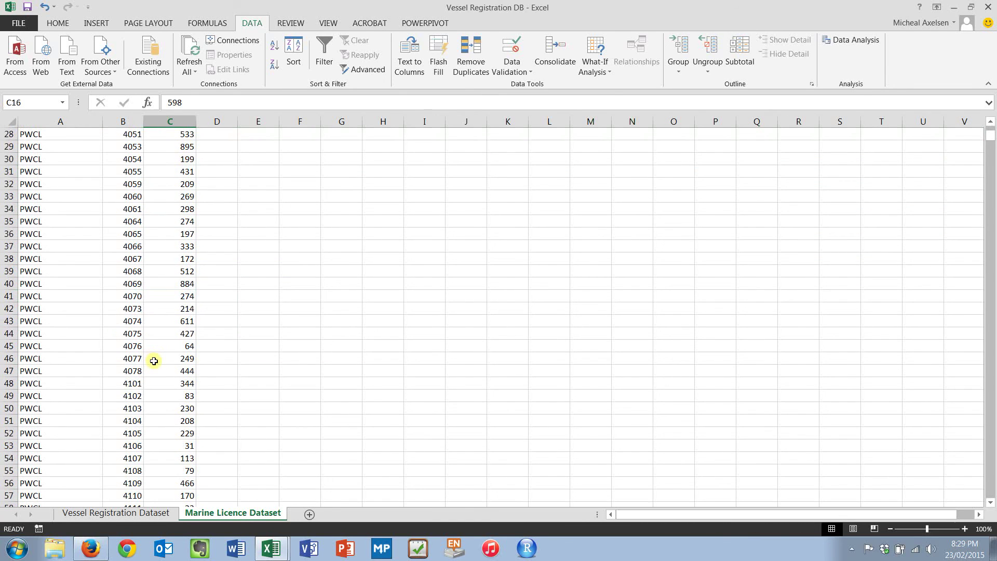
{"action": "key", "text": "ctrl+Down"}
{"action": "scroll", "coordinate": [154, 361], "scroll_direction": "up", "scroll_amount": 4}
{"action": "scroll", "coordinate": [11, 246], "scroll_direction": "up", "scroll_amount": 20}
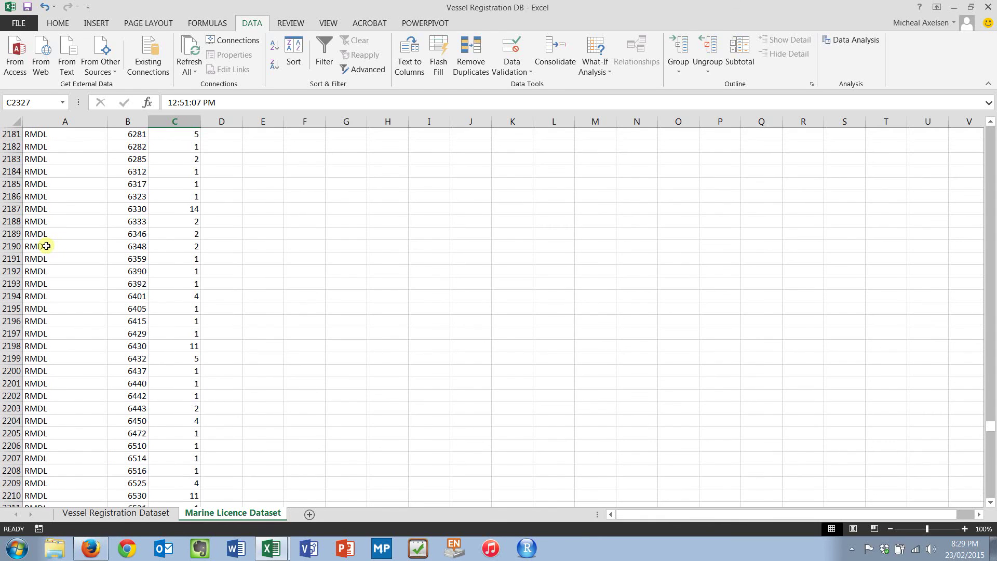
{"action": "scroll", "coordinate": [46, 246], "scroll_direction": "up", "scroll_amount": 20}
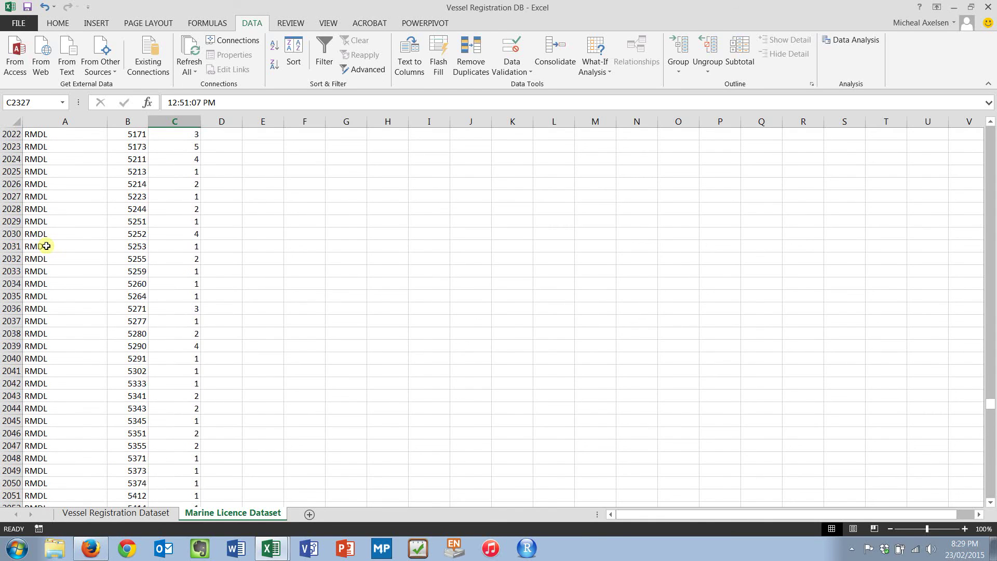
{"action": "scroll", "coordinate": [46, 246], "scroll_direction": "up", "scroll_amount": 18}
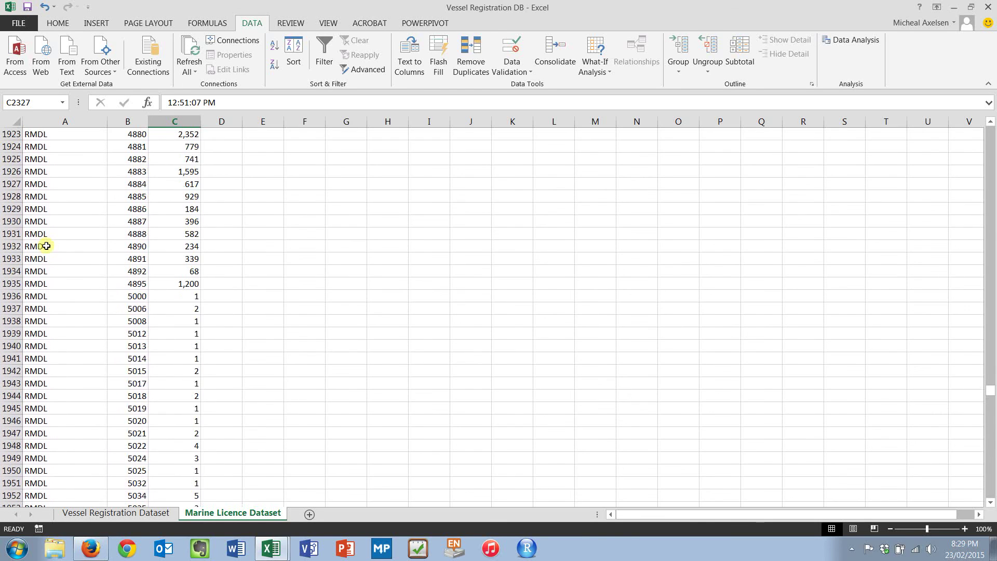
Step: Delete rows 1936 to 2327, from postcode 5000 through the summary, then return to the top
{"action": "left_click", "coordinate": [41, 296]}
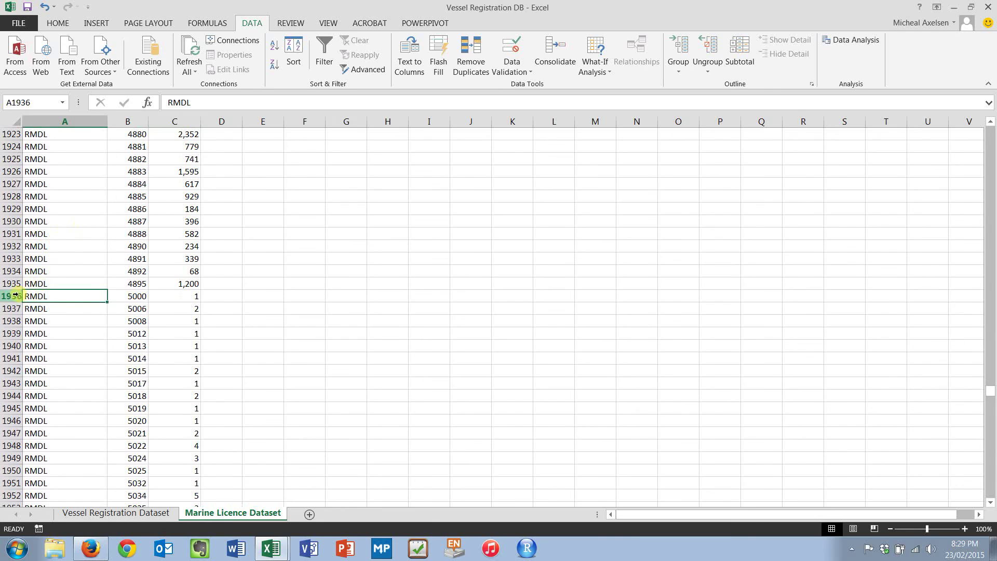
{"action": "key", "text": "shift+space"}
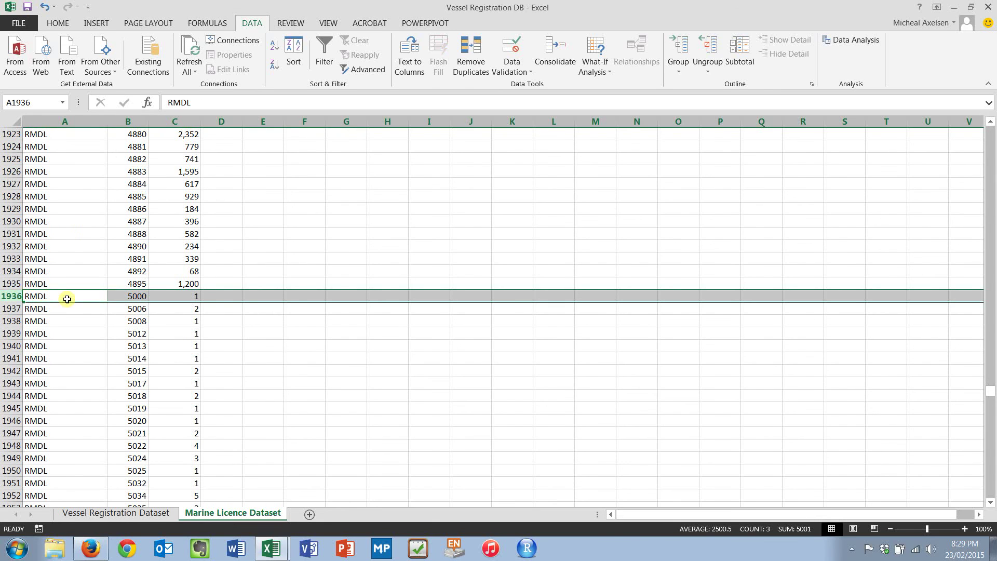
{"action": "key", "text": "ctrl+shift+Down"}
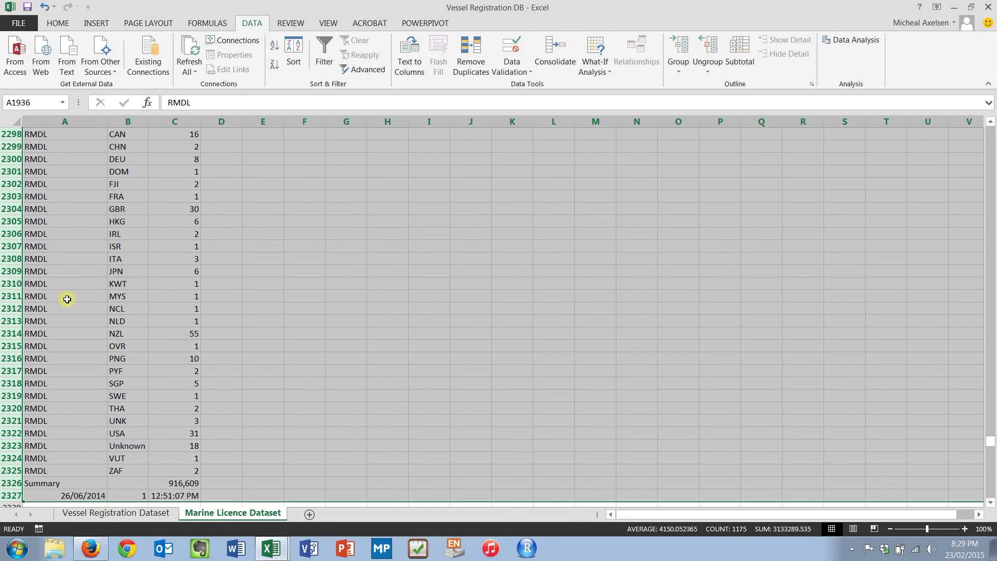
{"action": "right_click", "coordinate": [25, 276]}
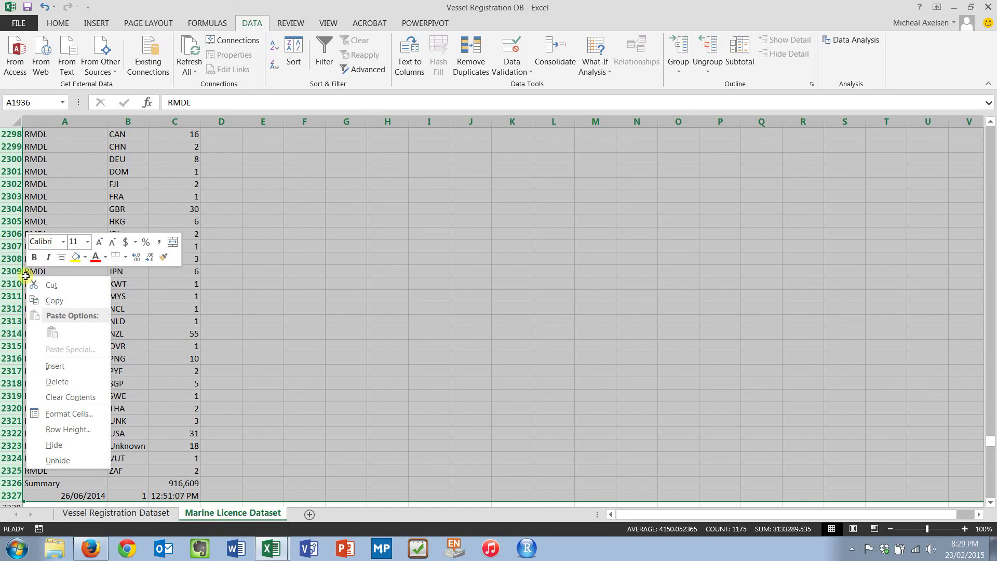
{"action": "left_click", "coordinate": [96, 381]}
{"action": "left_click", "coordinate": [145, 309]}
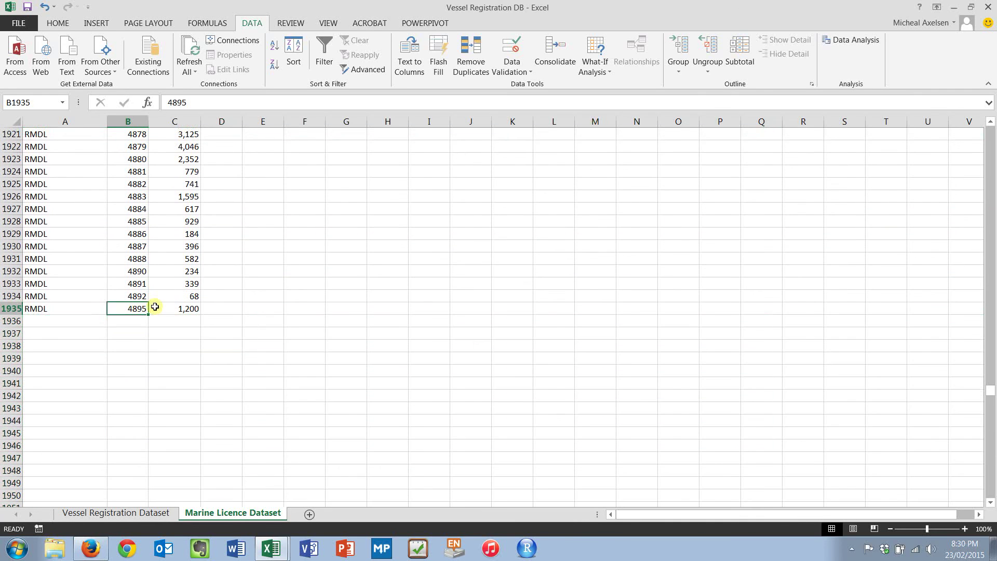
{"action": "scroll", "coordinate": [155, 307], "scroll_direction": "up", "scroll_amount": 11}
{"action": "key", "text": "ctrl+Home"}
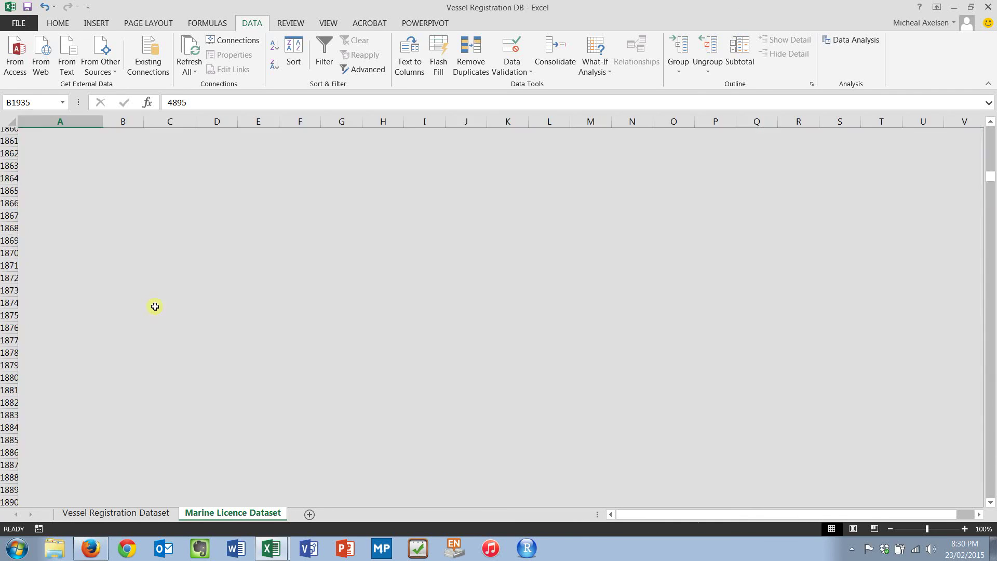